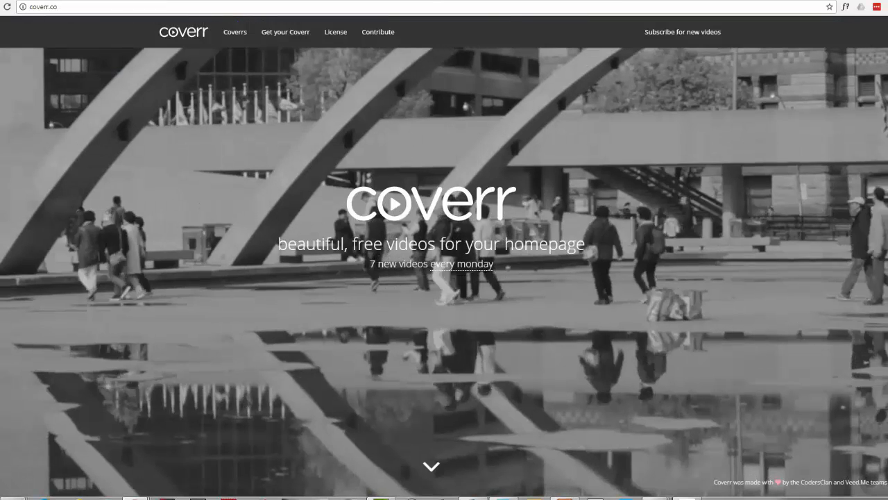
- Find the Big Apple video in the Coverr gallery, preview it and download it
{"action": "scroll", "coordinate": [231, 183], "scroll_direction": "down", "scroll_amount": 5}
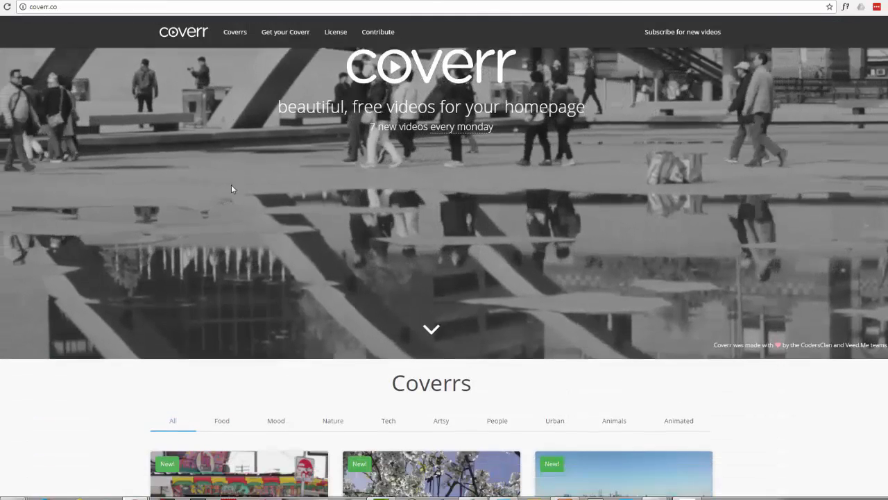
{"action": "scroll", "coordinate": [232, 189], "scroll_direction": "down", "scroll_amount": 4}
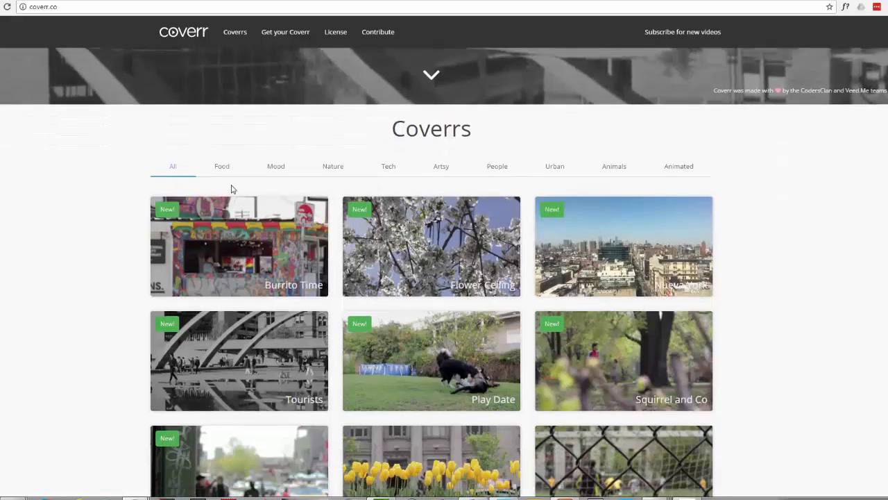
{"action": "scroll", "coordinate": [232, 190], "scroll_direction": "down", "scroll_amount": 3}
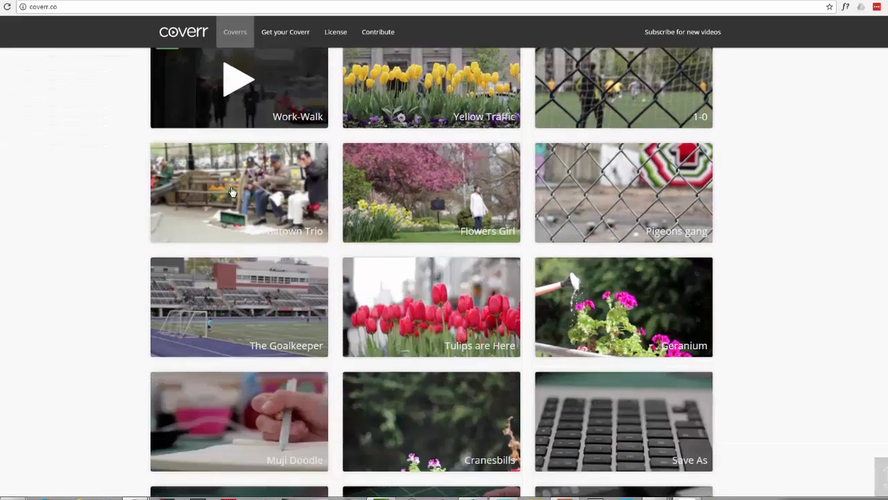
{"action": "scroll", "coordinate": [225, 194], "scroll_direction": "down", "scroll_amount": 2}
{"action": "scroll", "coordinate": [226, 194], "scroll_direction": "down", "scroll_amount": 6}
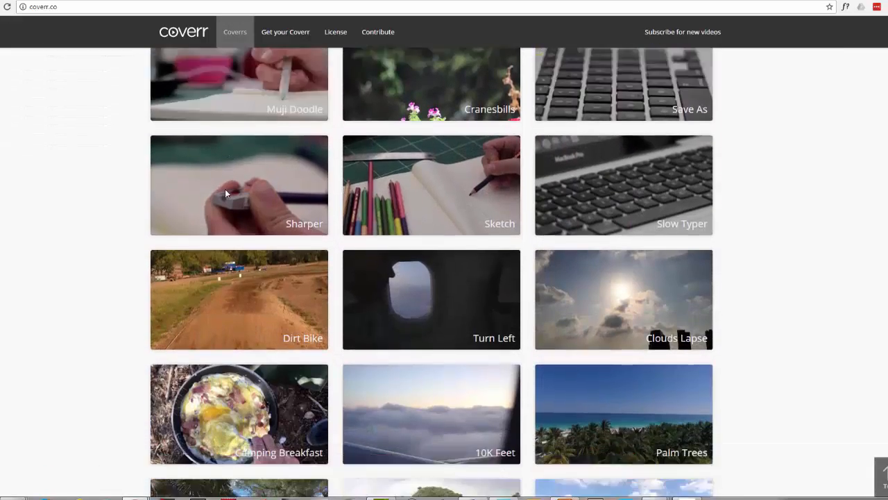
{"action": "scroll", "coordinate": [227, 195], "scroll_direction": "down", "scroll_amount": 5}
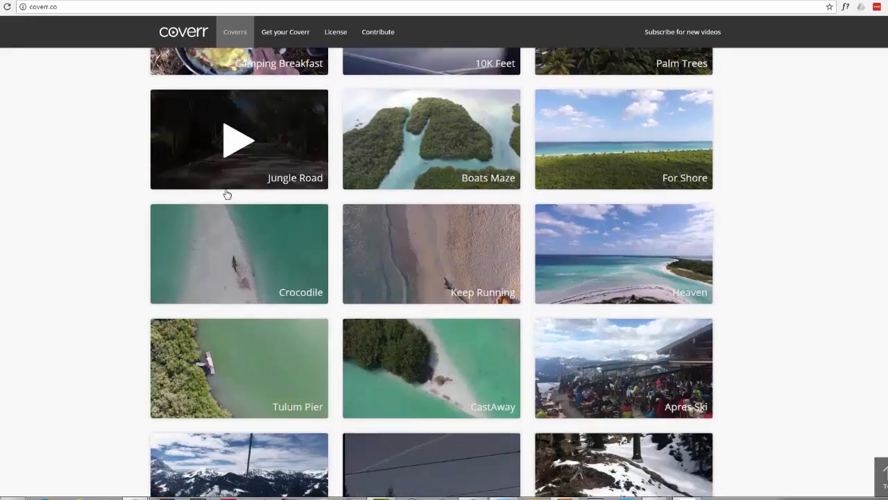
{"action": "scroll", "coordinate": [226, 195], "scroll_direction": "down", "scroll_amount": 6}
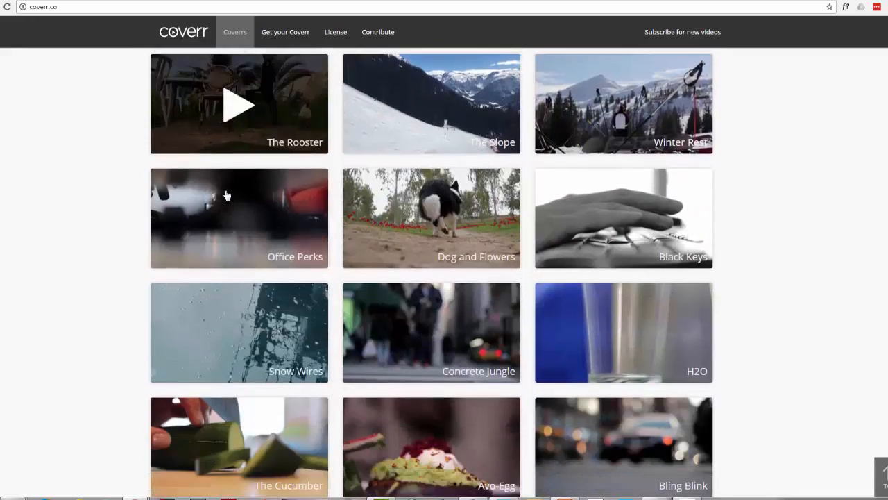
{"action": "scroll", "coordinate": [227, 195], "scroll_direction": "down", "scroll_amount": 6}
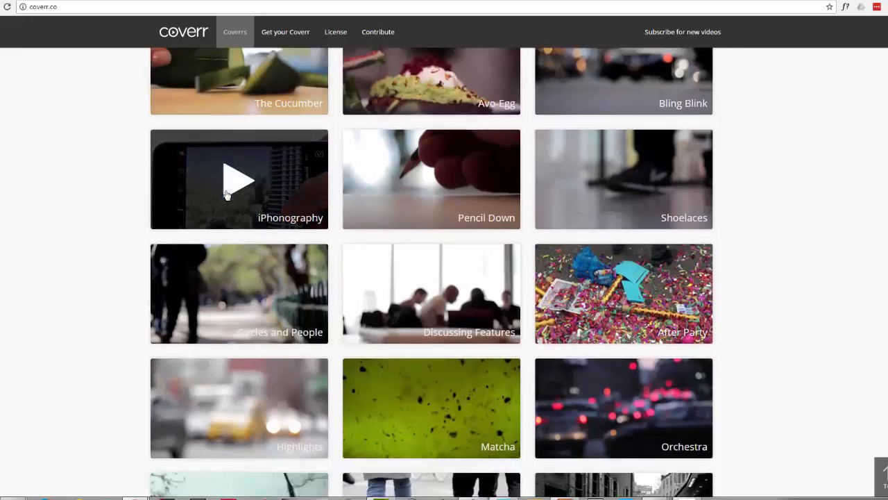
{"action": "scroll", "coordinate": [226, 194], "scroll_direction": "down", "scroll_amount": 5}
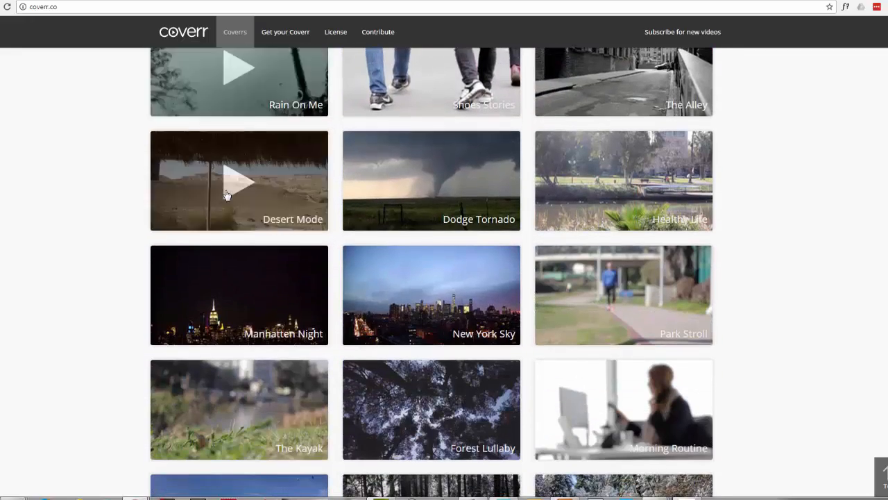
{"action": "scroll", "coordinate": [226, 195], "scroll_direction": "down", "scroll_amount": 6}
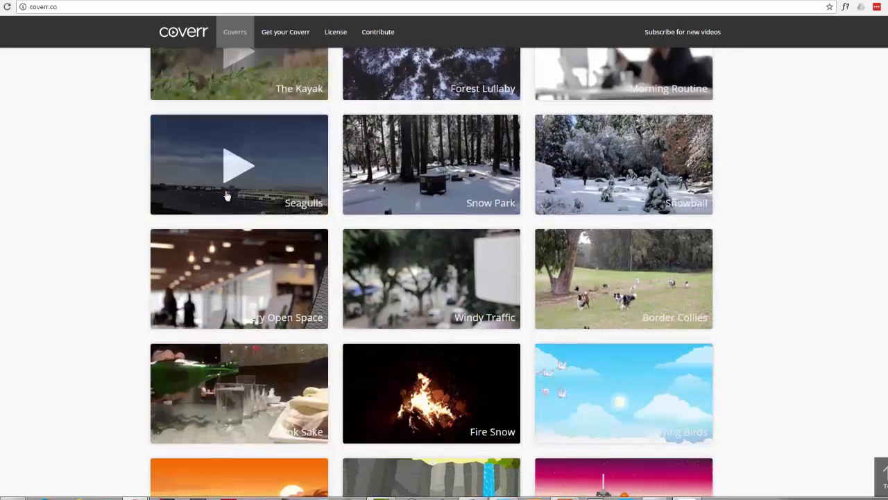
{"action": "scroll", "coordinate": [224, 198], "scroll_direction": "down", "scroll_amount": 1}
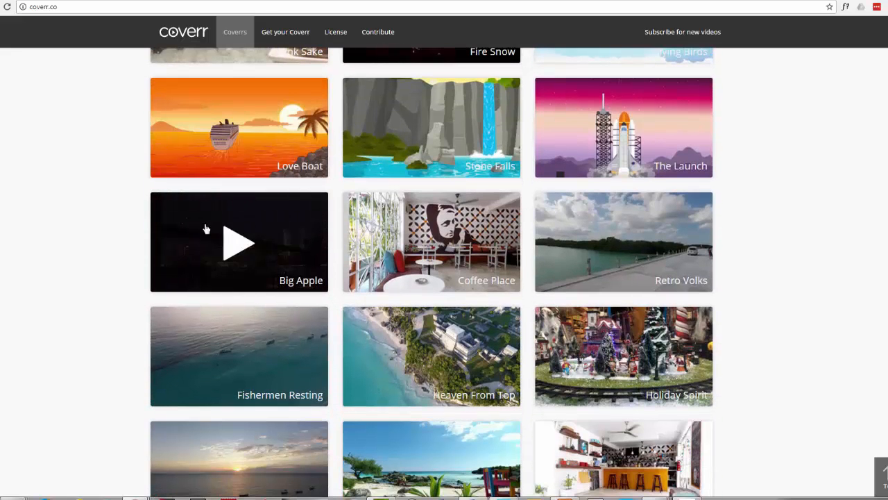
{"action": "left_click", "coordinate": [236, 252]}
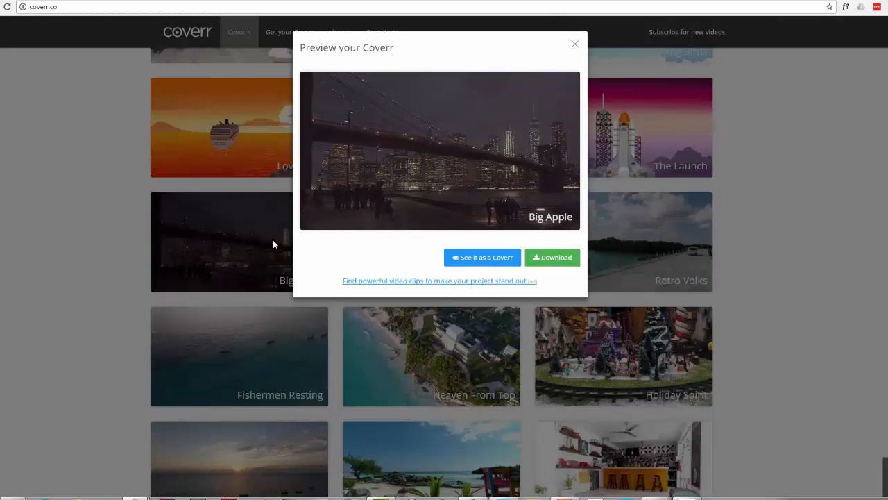
{"action": "left_click", "coordinate": [555, 258]}
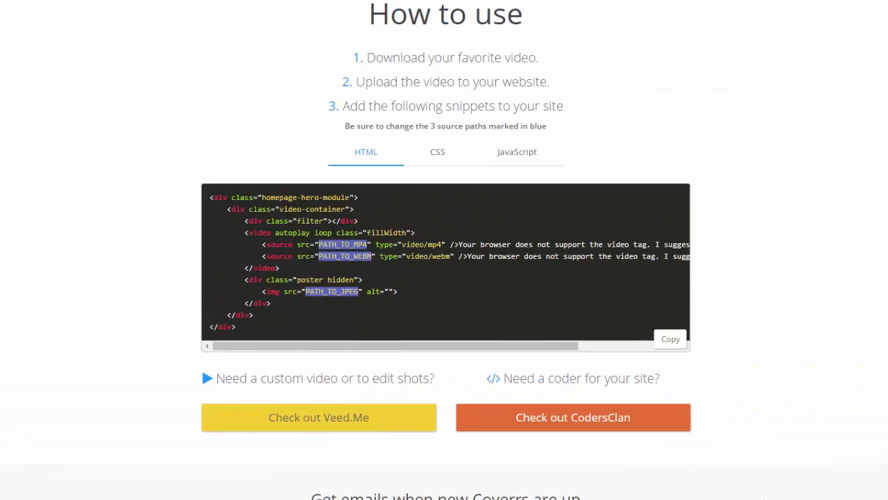
- Switch to the file manager window showing the coverr downloads folder and extract the Big-Apple archive in place
{"action": "left_click_drag", "start_coordinate": [887, 34], "coordinate": [259, 0]}
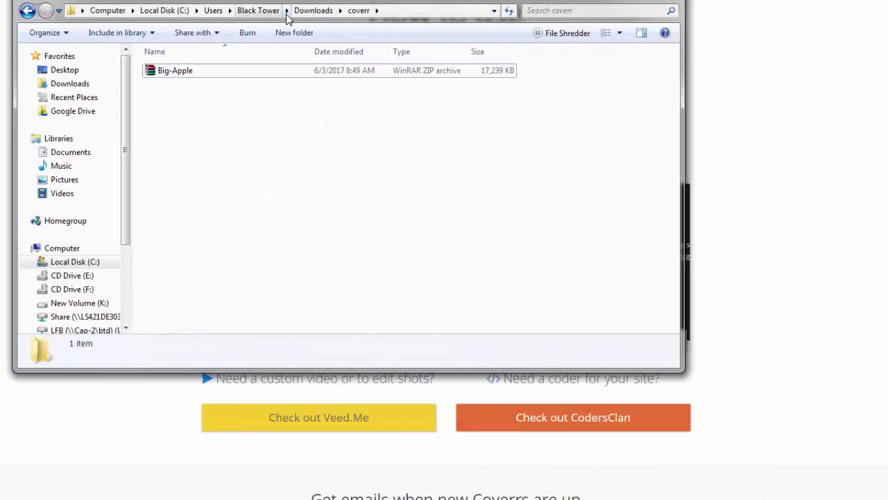
{"action": "left_click", "coordinate": [150, 74]}
{"action": "right_click", "coordinate": [150, 75]}
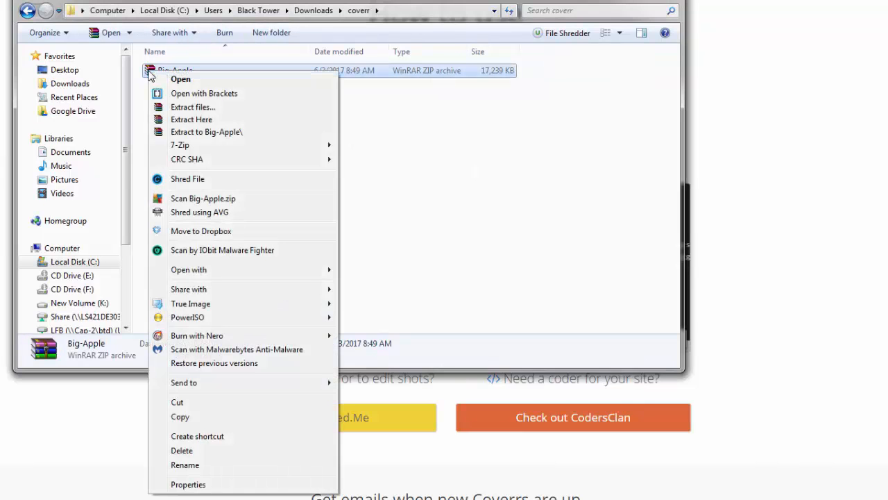
{"action": "left_click", "coordinate": [192, 123]}
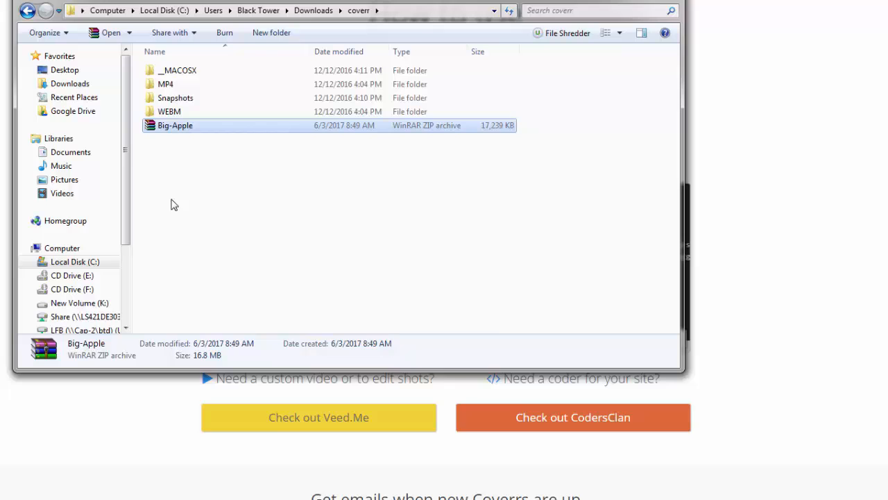
- Look at the image in the extracted Snapshots folder and open the MP4 folder
{"action": "double_click", "coordinate": [149, 98]}
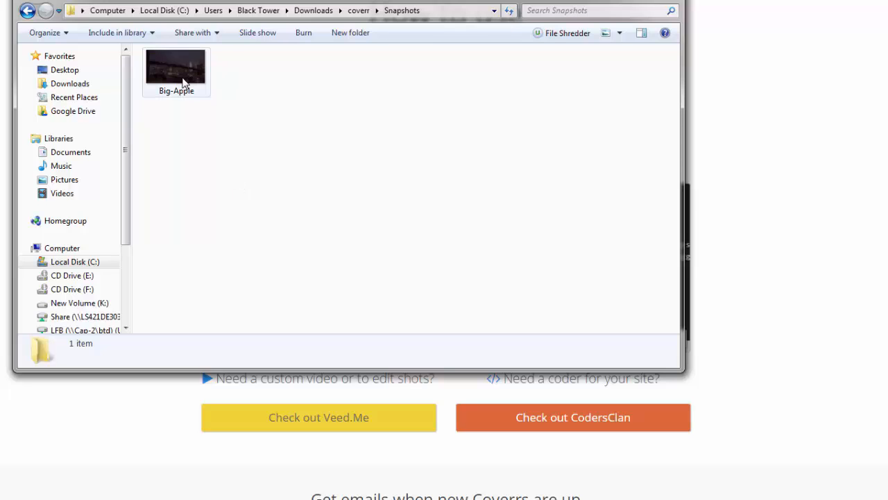
{"action": "left_click", "coordinate": [28, 11]}
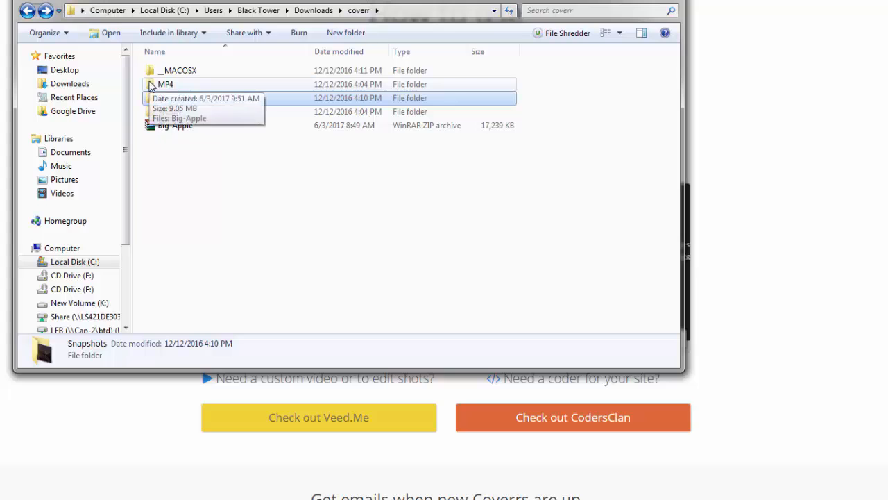
{"action": "left_click", "coordinate": [150, 85]}
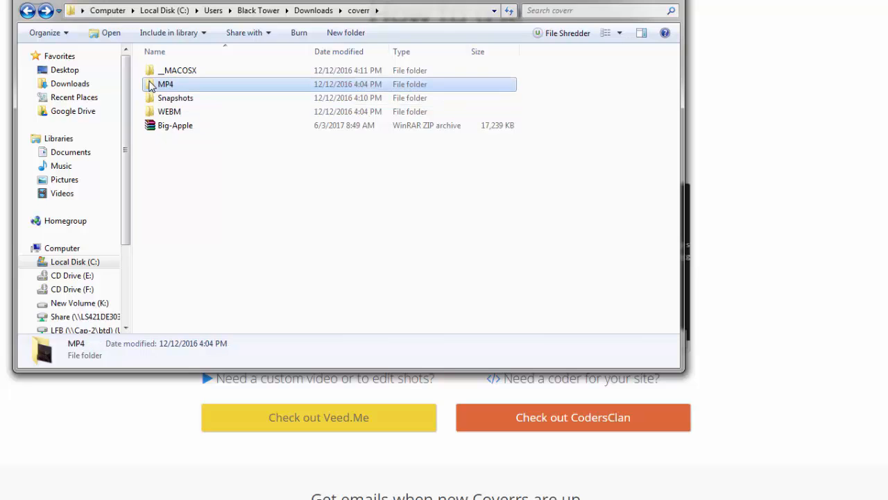
{"action": "double_click", "coordinate": [150, 84]}
- Examine the frame width and height in the detailed file properties of the Big-Apple MP4 video
{"action": "left_click", "coordinate": [174, 72]}
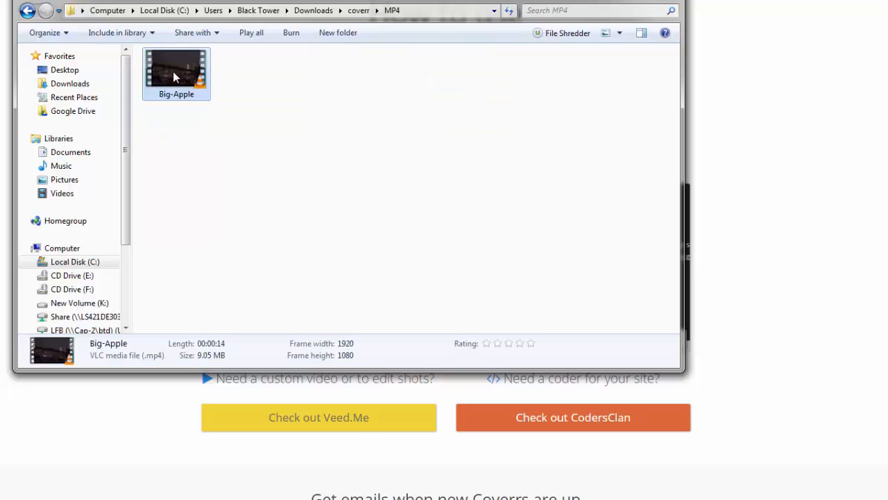
{"action": "right_click", "coordinate": [173, 71]}
{"action": "left_click", "coordinate": [214, 458]}
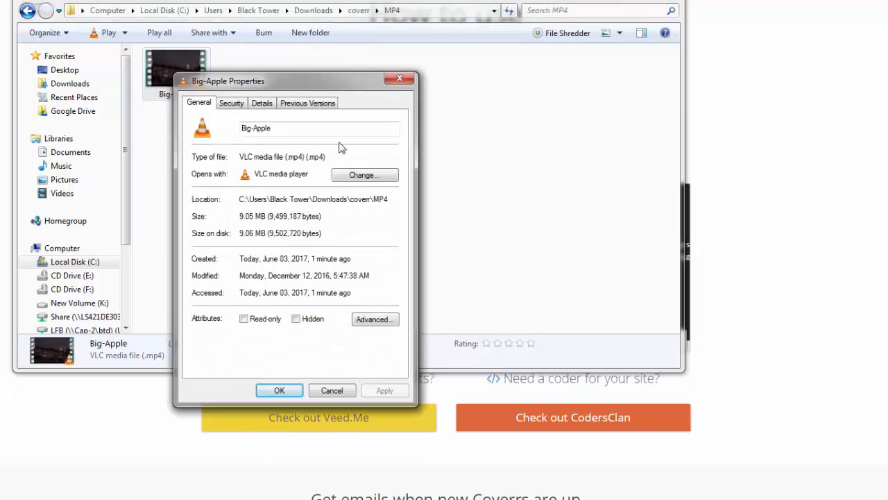
{"action": "left_click", "coordinate": [262, 104]}
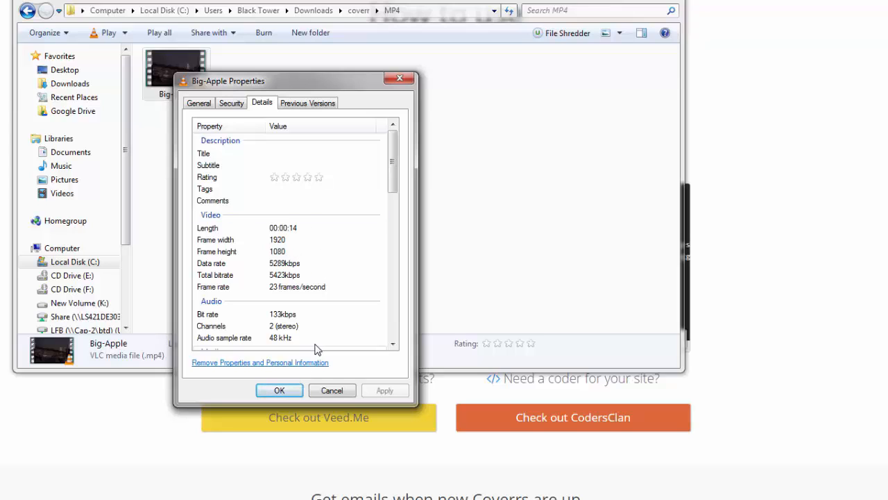
{"action": "left_click", "coordinate": [280, 390]}
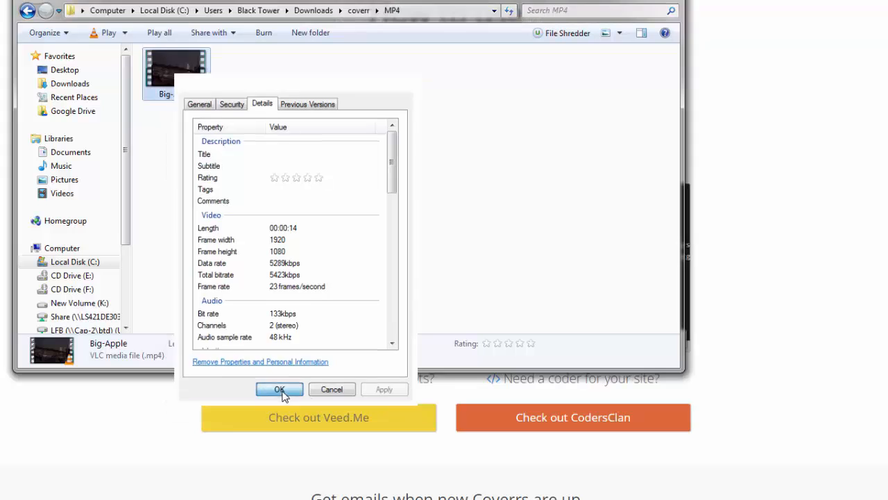
- Switch to the v-slider page in the WordPress editor, open the first section's settings and review its background image and video fields
{"action": "left_click_drag", "start_coordinate": [353, 2], "coordinate": [362, 1]}
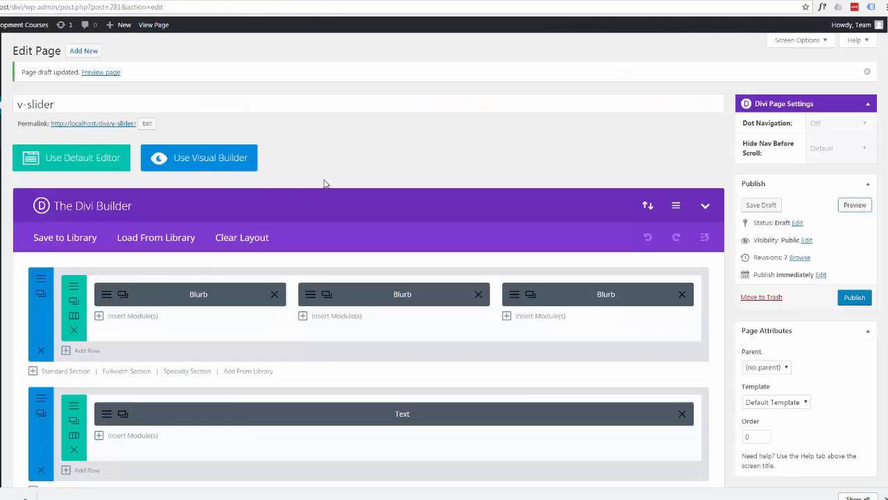
{"action": "scroll", "coordinate": [321, 183], "scroll_direction": "down", "scroll_amount": 2}
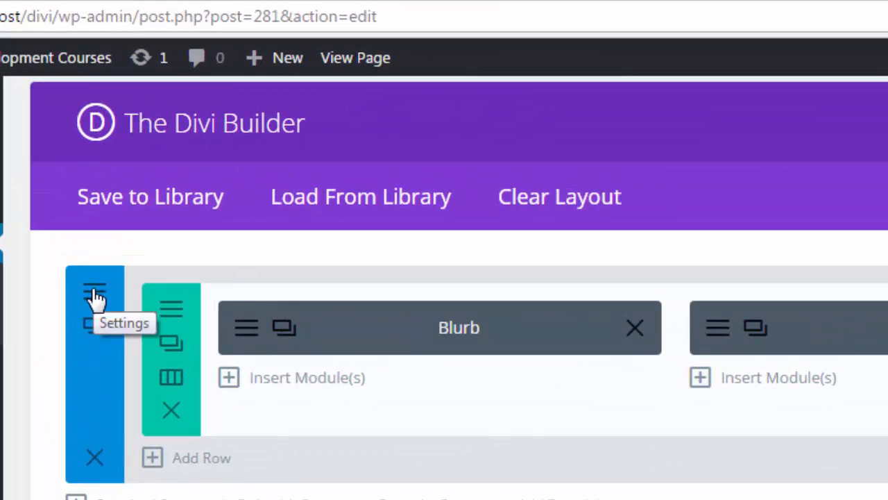
{"action": "left_click", "coordinate": [93, 288]}
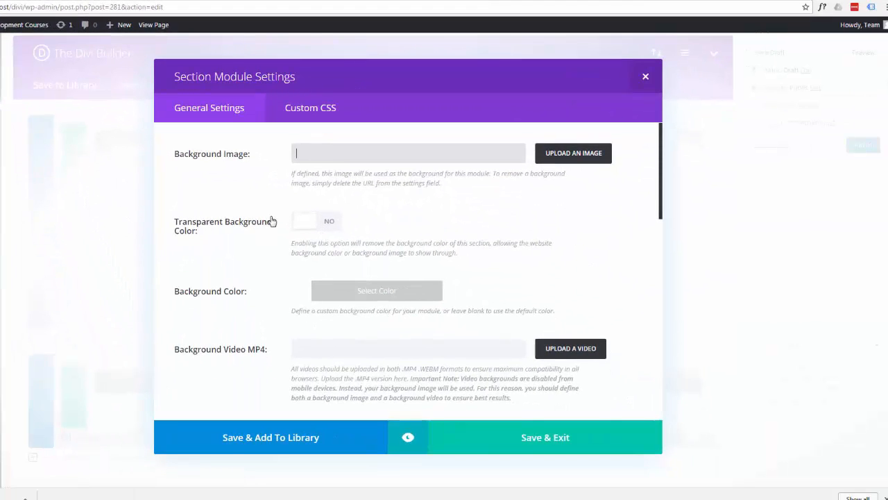
{"action": "scroll", "coordinate": [272, 221], "scroll_direction": "down", "scroll_amount": 3}
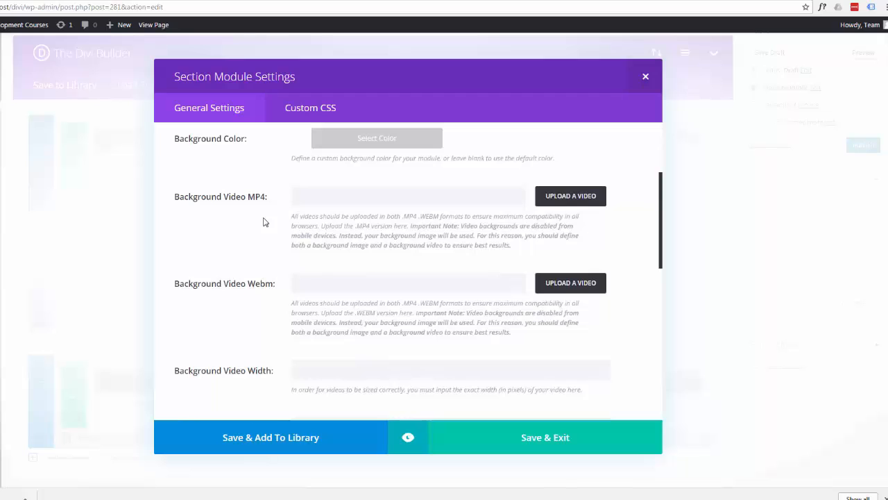
{"action": "scroll", "coordinate": [263, 221], "scroll_direction": "up", "scroll_amount": 3}
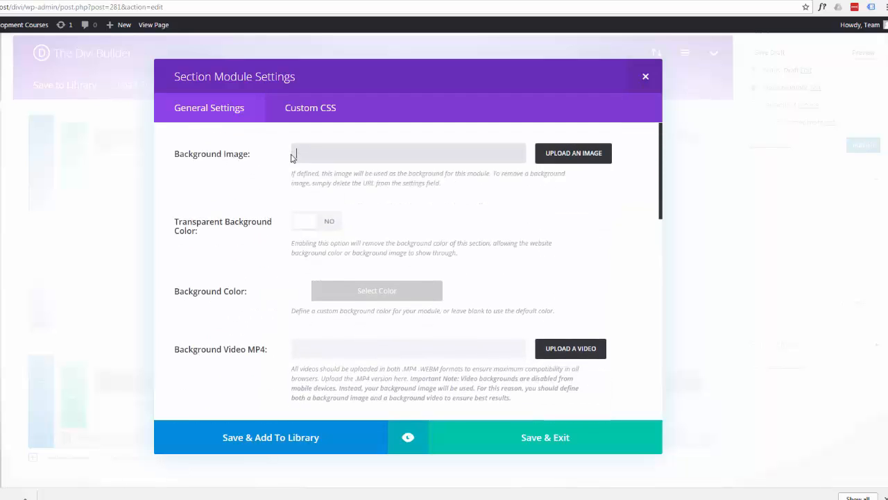
- Upload Big-Apple.jpg from the file manager and set it as the section's background image
{"action": "left_click", "coordinate": [587, 155]}
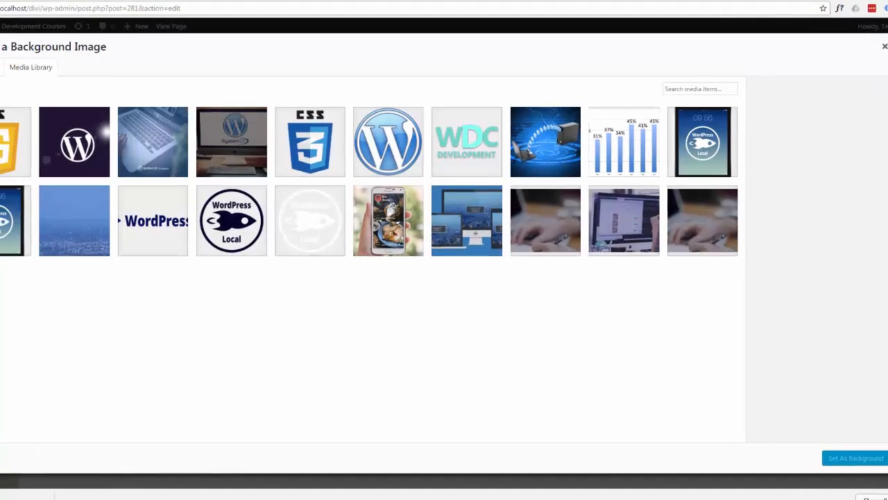
{"action": "left_click_drag", "start_coordinate": [790, 184], "coordinate": [295, 239]}
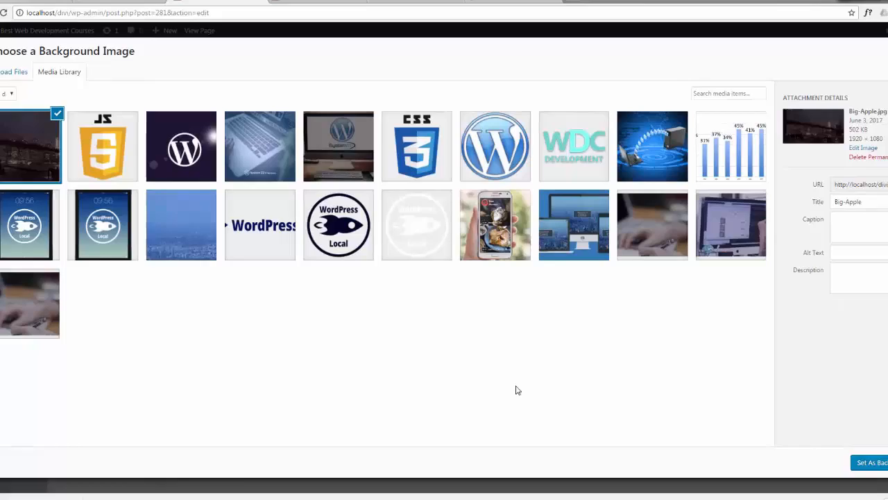
{"action": "left_click", "coordinate": [863, 462]}
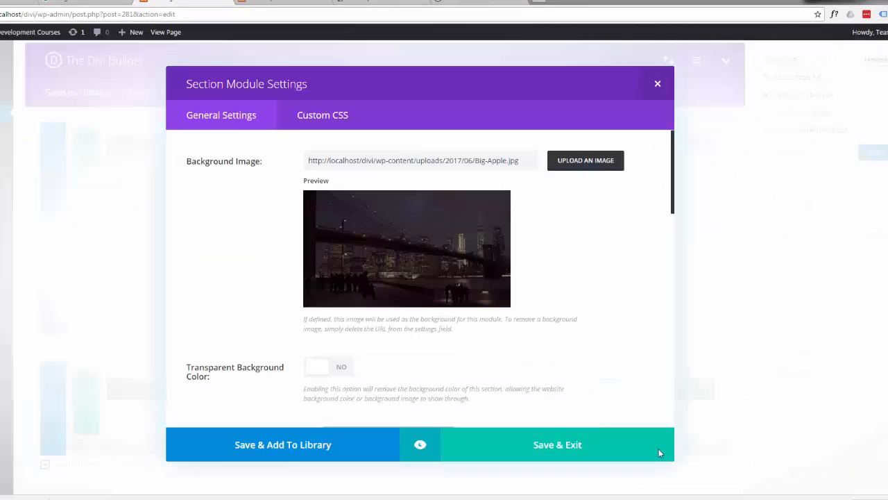
- Upload Big-Apple.webm from the file manager and set it as the section's Background Video MP4
{"action": "scroll", "coordinate": [516, 348], "scroll_direction": "down", "scroll_amount": 5}
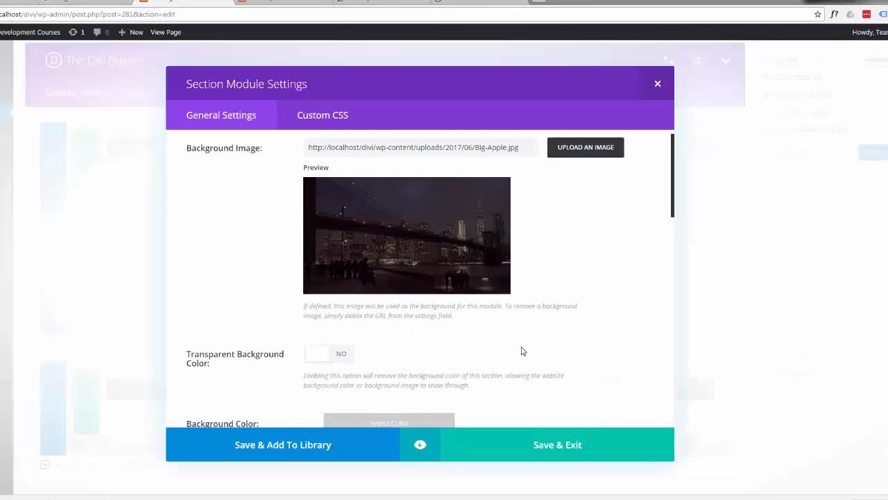
{"action": "scroll", "coordinate": [523, 347], "scroll_direction": "down", "scroll_amount": 1}
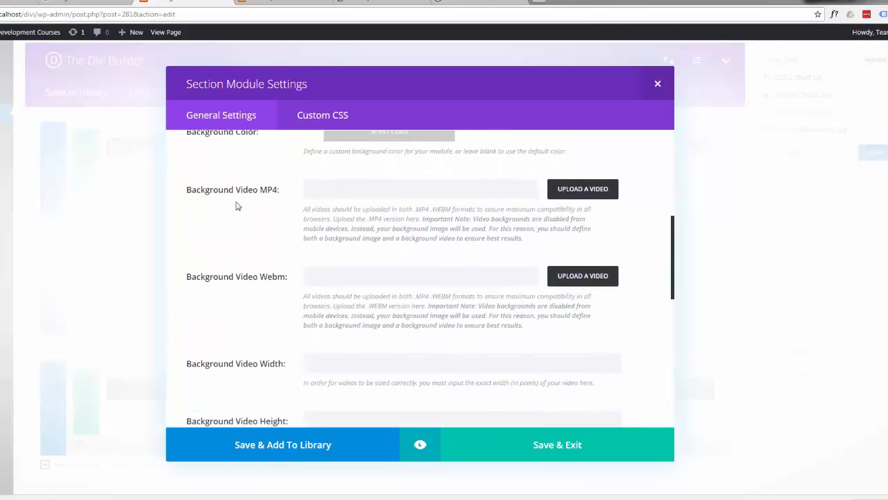
{"action": "left_click", "coordinate": [591, 192]}
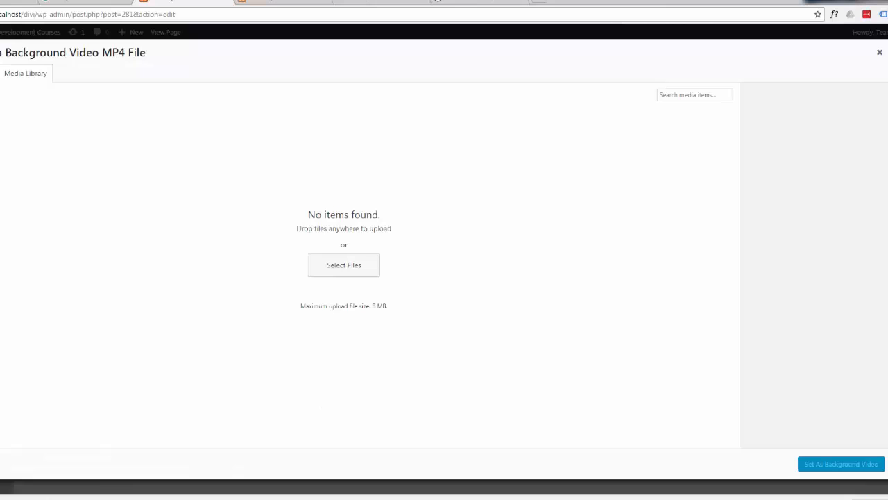
{"action": "left_click_drag", "start_coordinate": [834, 276], "coordinate": [359, 256]}
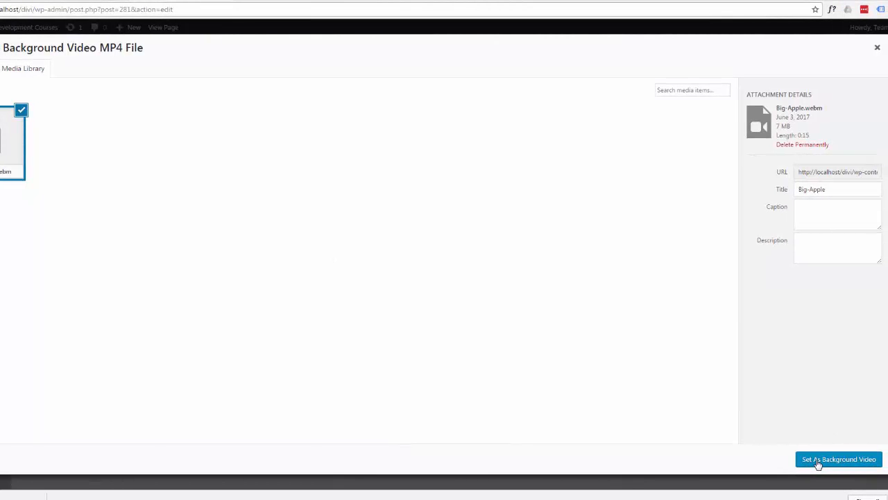
{"action": "left_click", "coordinate": [819, 462]}
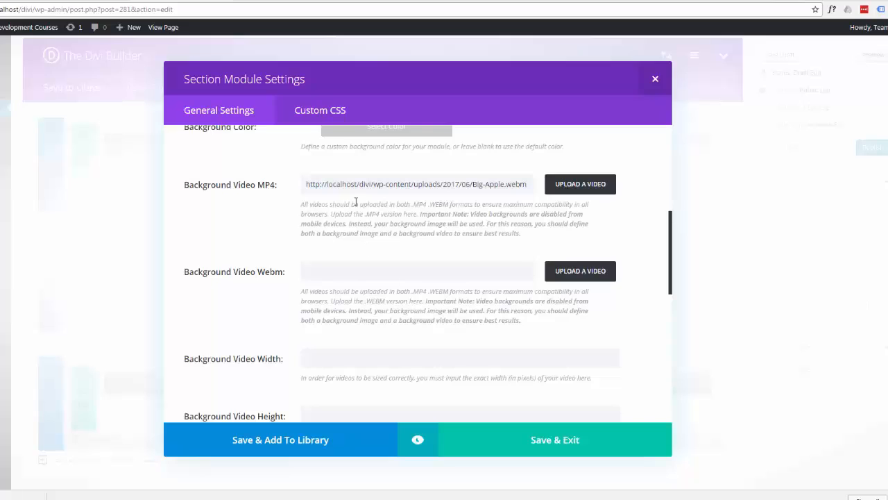
- Set the section's background video width to 1920 and height to 1080
{"action": "scroll", "coordinate": [261, 242], "scroll_direction": "down", "scroll_amount": 3}
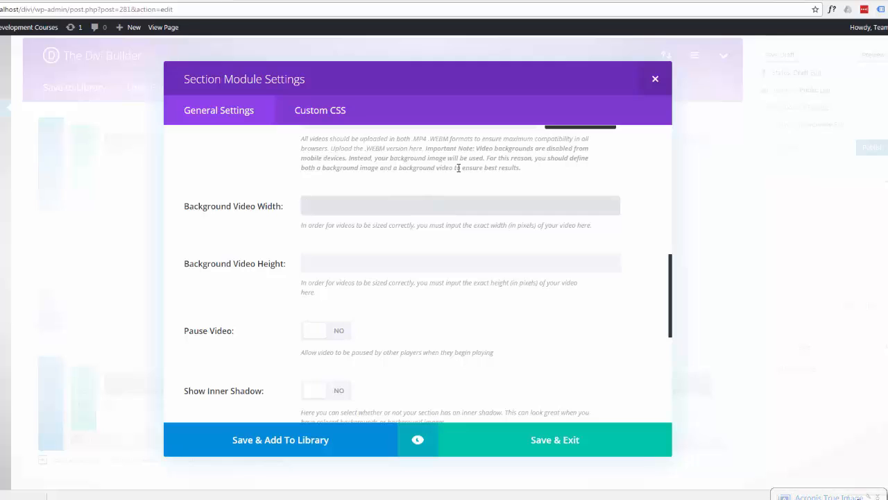
{"action": "type", "text": "1920"}
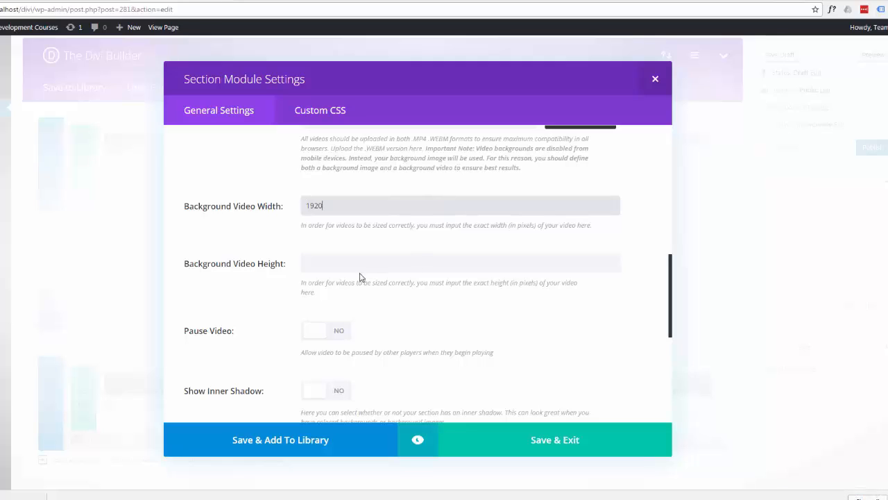
{"action": "left_click", "coordinate": [344, 263]}
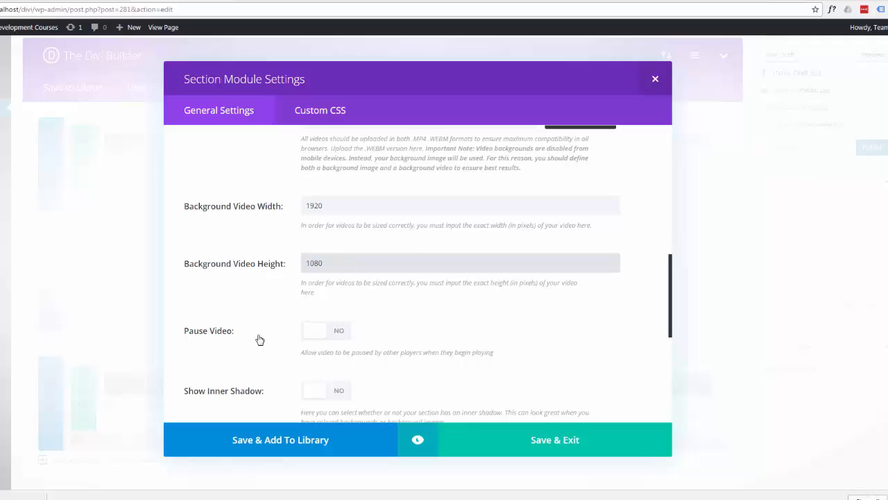
- Upload big-apple_VP8.webm from the file manager and set it as the section's Background Video Webm
{"action": "scroll", "coordinate": [259, 342], "scroll_direction": "up", "scroll_amount": 3}
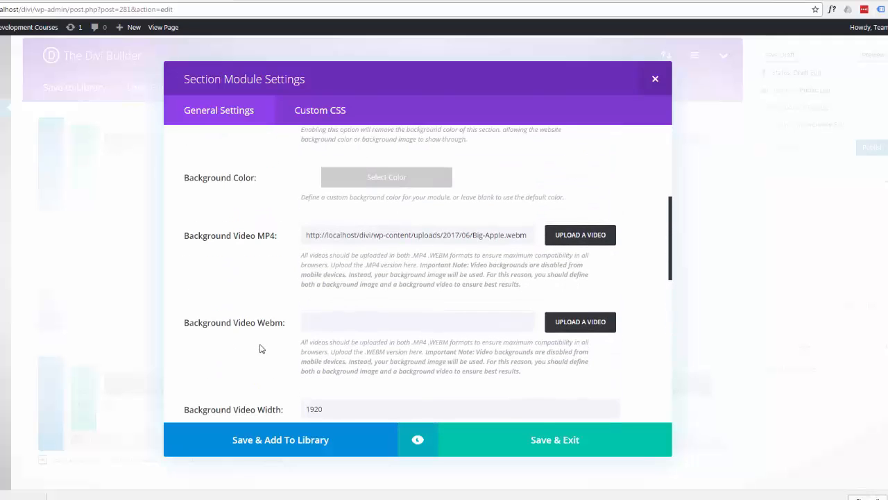
{"action": "scroll", "coordinate": [259, 348], "scroll_direction": "up", "scroll_amount": 2}
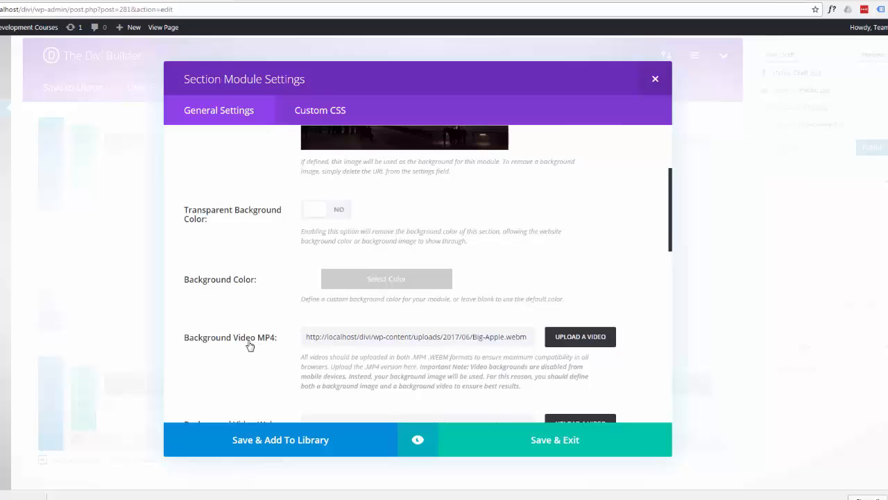
{"action": "scroll", "coordinate": [251, 342], "scroll_direction": "up", "scroll_amount": 2}
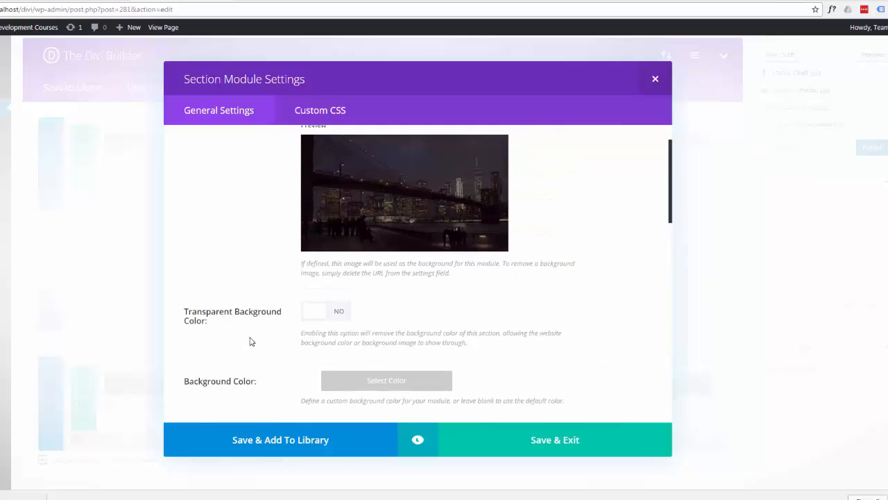
{"action": "scroll", "coordinate": [251, 341], "scroll_direction": "down", "scroll_amount": 4}
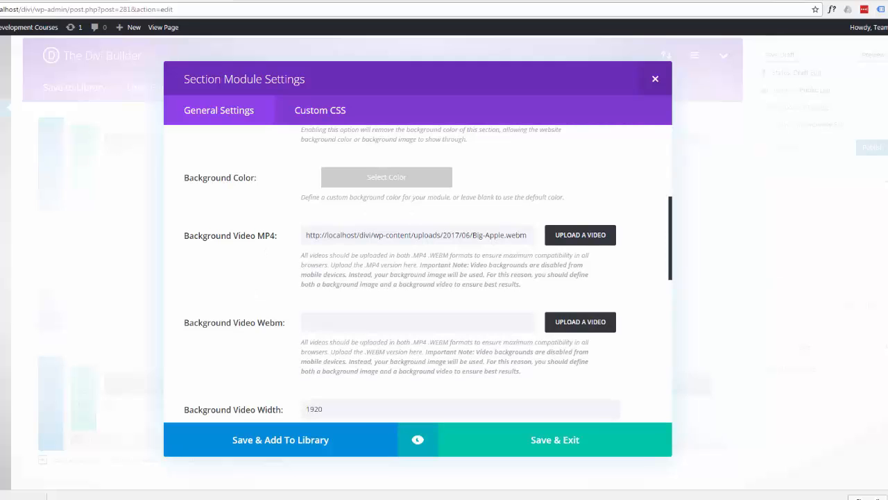
{"action": "left_click", "coordinate": [580, 321]}
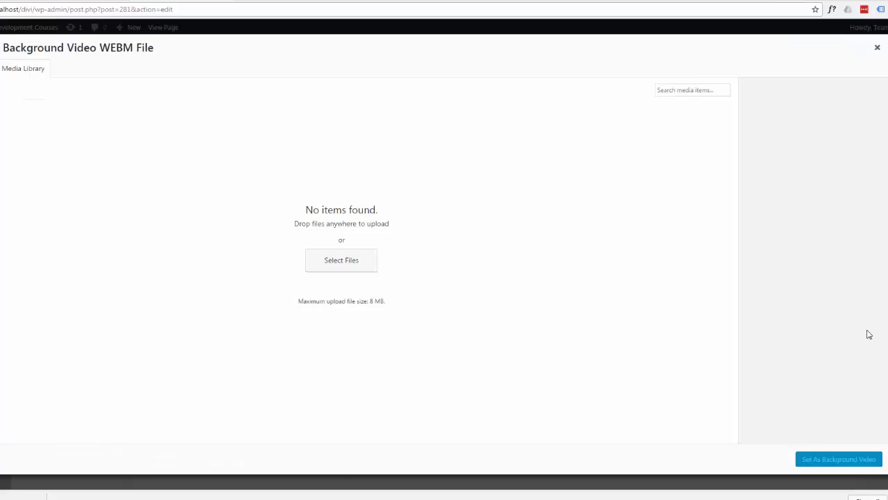
{"action": "left_click_drag", "start_coordinate": [868, 334], "coordinate": [246, 261]}
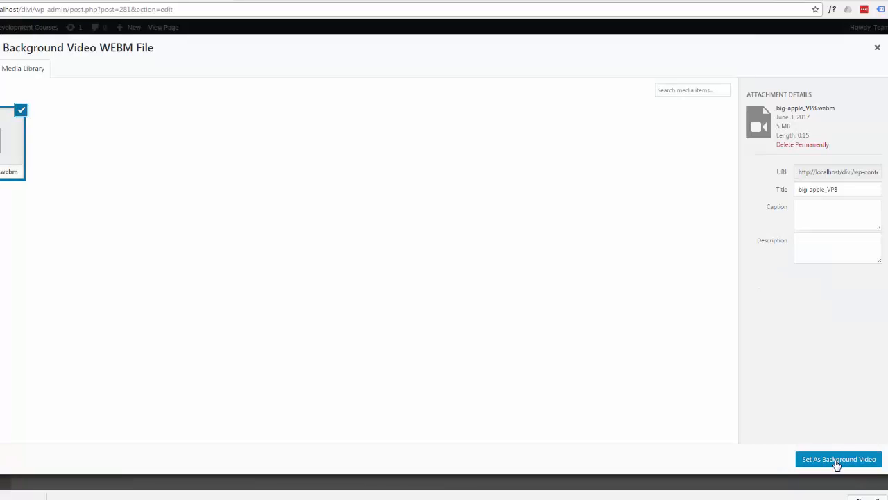
{"action": "left_click", "coordinate": [837, 460]}
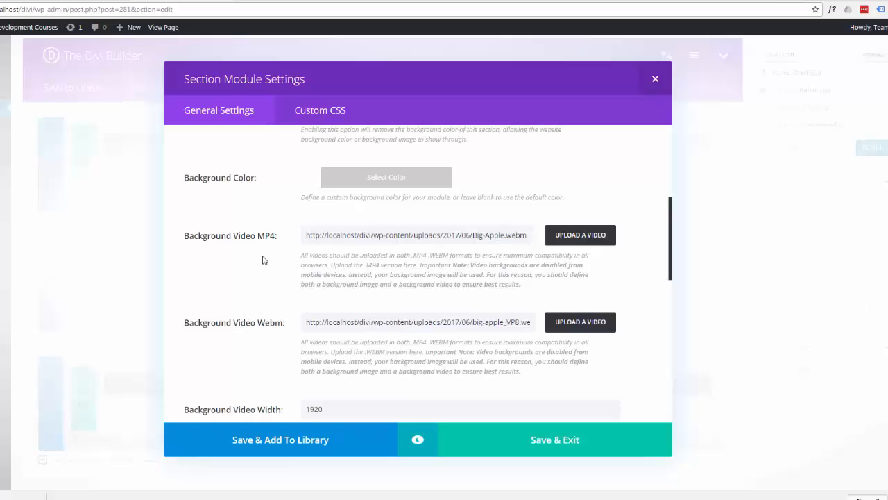
- Review the section's background image, video files and video dimensions, and save the section settings
{"action": "scroll", "coordinate": [264, 260], "scroll_direction": "down", "scroll_amount": 2}
{"action": "scroll", "coordinate": [317, 251], "scroll_direction": "down", "scroll_amount": 1}
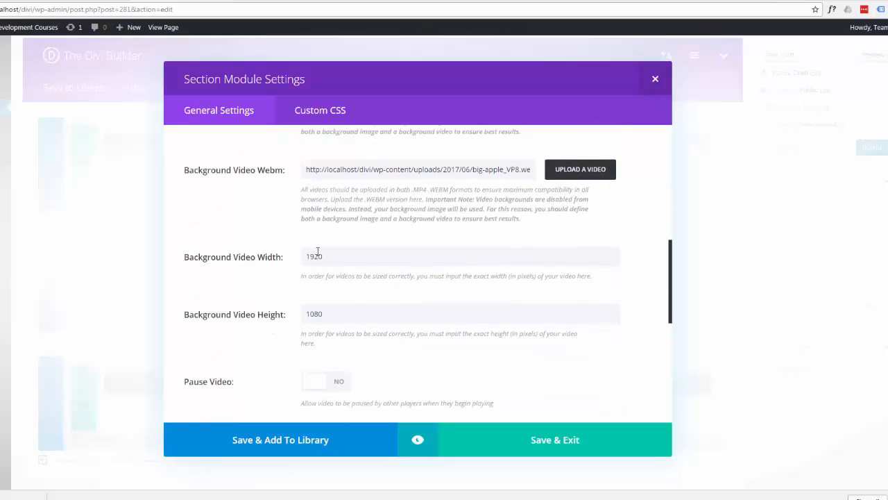
{"action": "scroll", "coordinate": [284, 293], "scroll_direction": "down", "scroll_amount": 2}
{"action": "scroll", "coordinate": [285, 291], "scroll_direction": "up", "scroll_amount": 4}
{"action": "scroll", "coordinate": [287, 291], "scroll_direction": "up", "scroll_amount": 7}
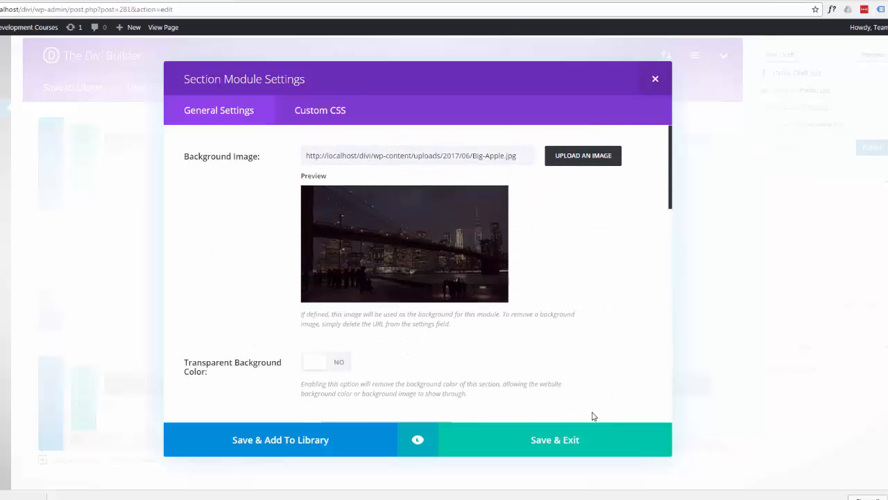
{"action": "left_click", "coordinate": [547, 444]}
- Save the v-slider page as a draft and open its preview
{"action": "scroll", "coordinate": [759, 294], "scroll_direction": "up", "scroll_amount": 3}
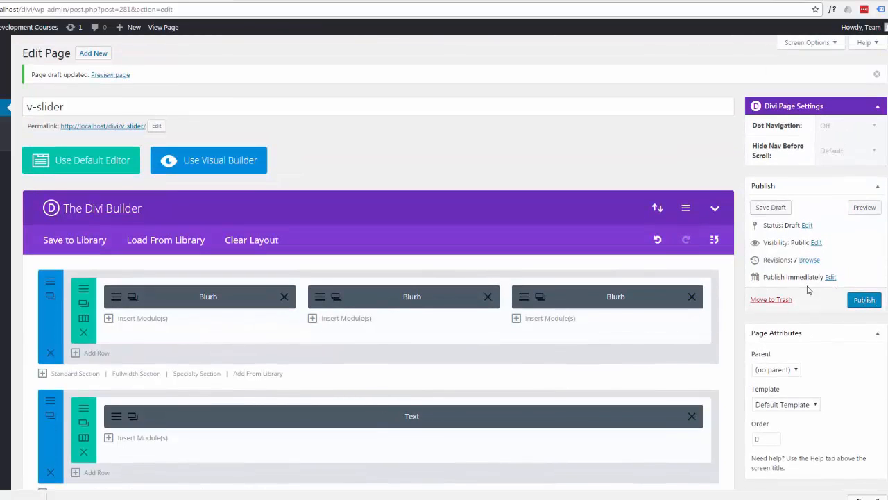
{"action": "left_click", "coordinate": [773, 208]}
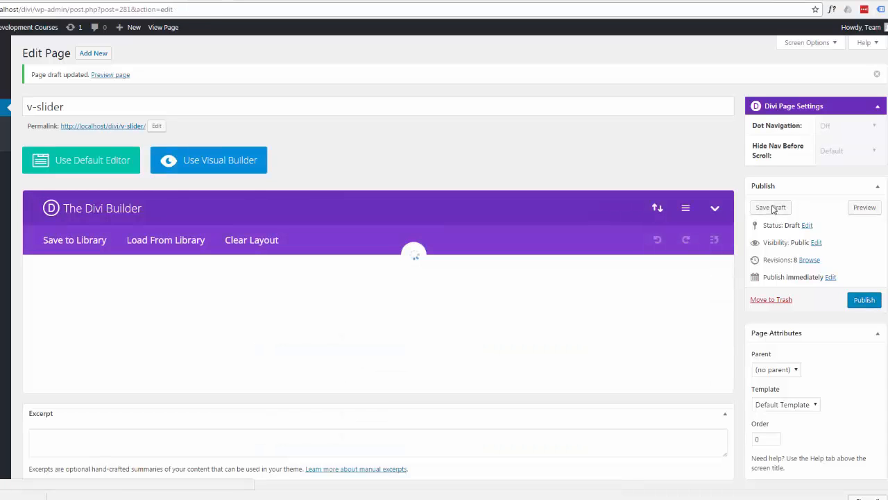
{"action": "left_click", "coordinate": [865, 208]}
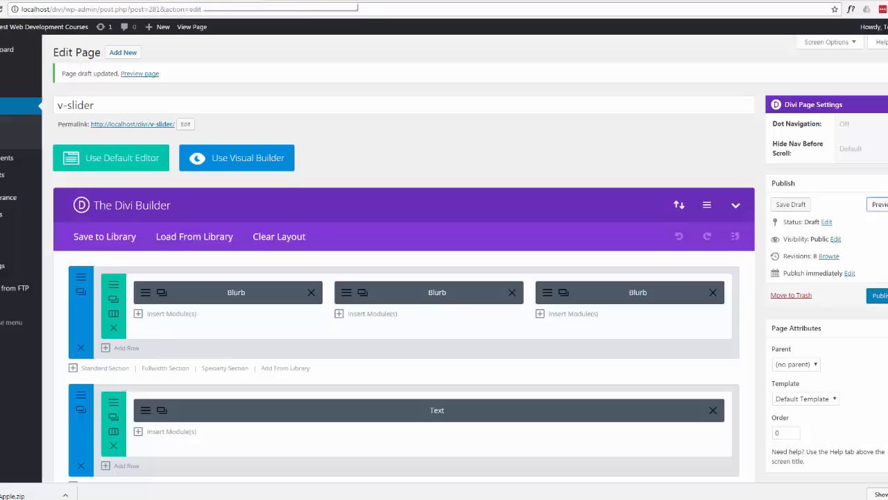
- Return to the page editor and set the first section's custom padding to 200 at the top and bottom
{"action": "left_click", "coordinate": [204, 0]}
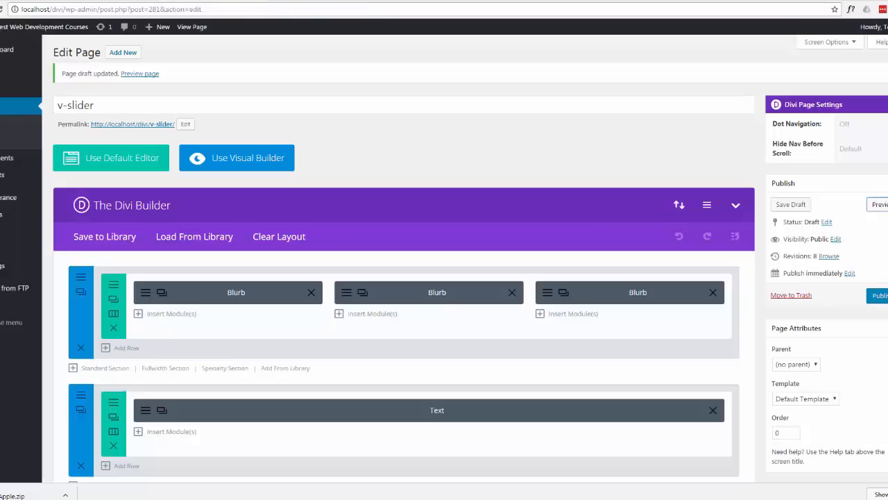
{"action": "left_click", "coordinate": [81, 281]}
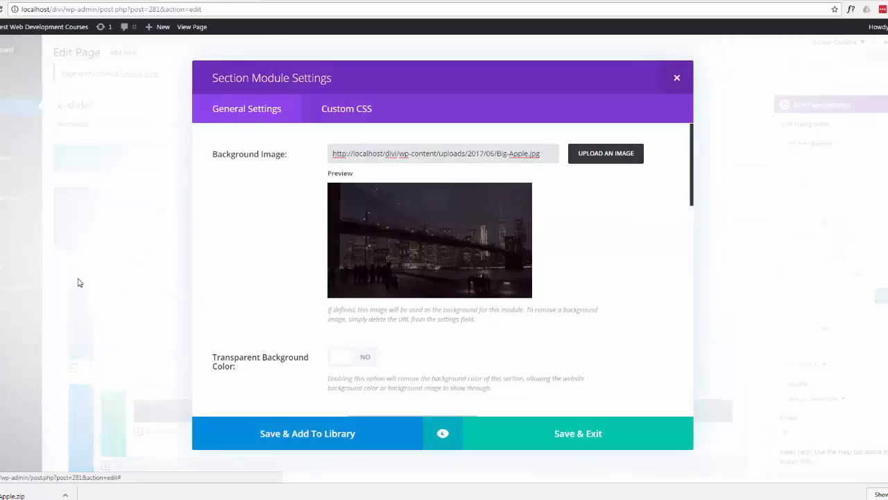
{"action": "scroll", "coordinate": [292, 324], "scroll_direction": "down", "scroll_amount": 8}
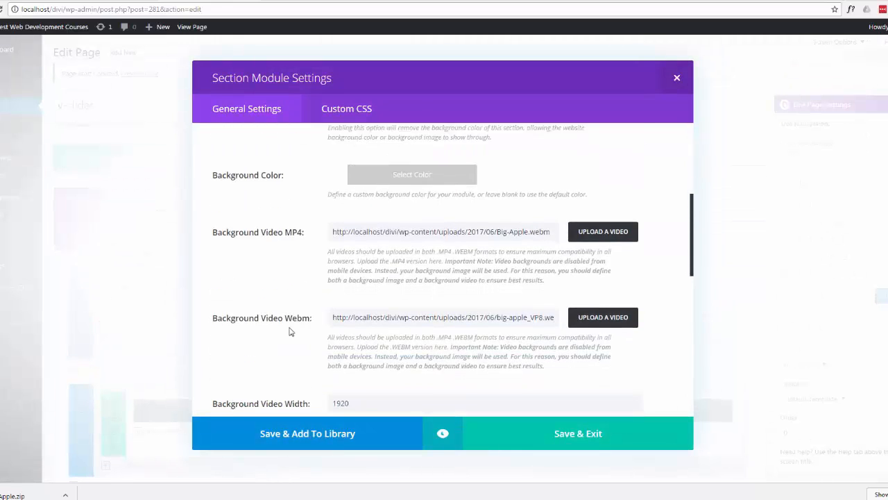
{"action": "scroll", "coordinate": [291, 333], "scroll_direction": "down", "scroll_amount": 5}
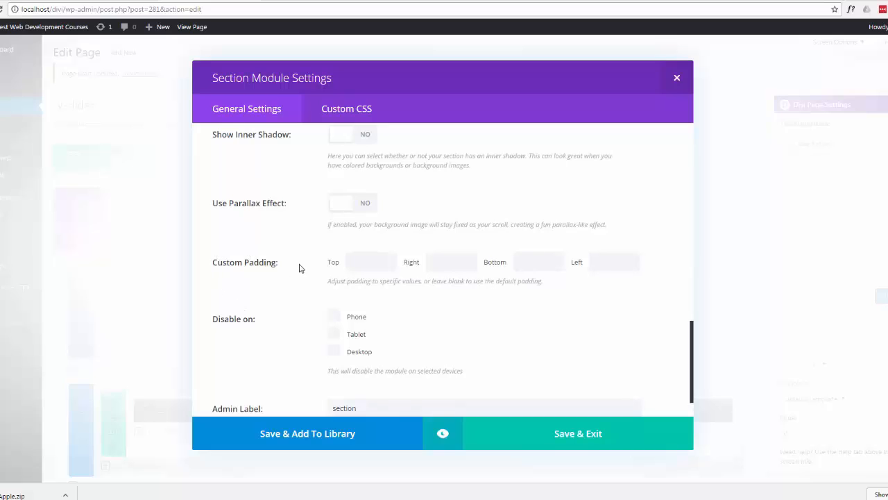
{"action": "left_click", "coordinate": [365, 261]}
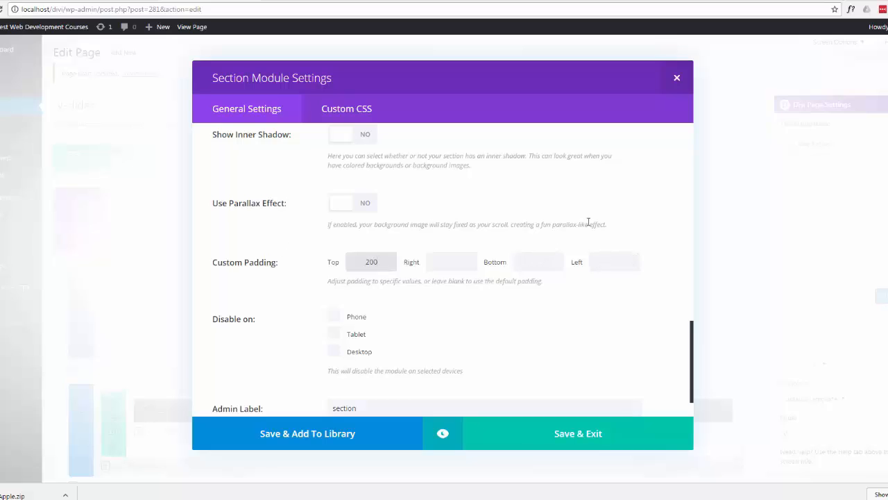
{"action": "left_click", "coordinate": [553, 261]}
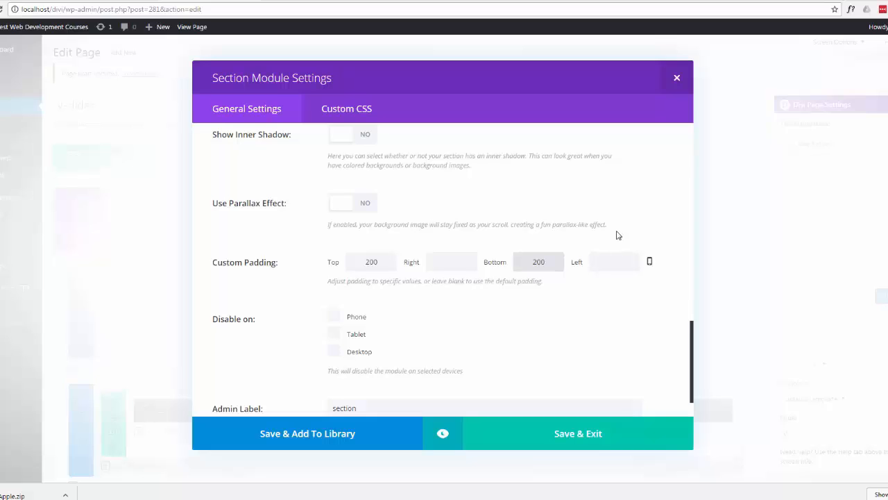
- Enable responsive custom padding and set the tablet top and bottom padding to 100px
{"action": "left_click", "coordinate": [650, 263]}
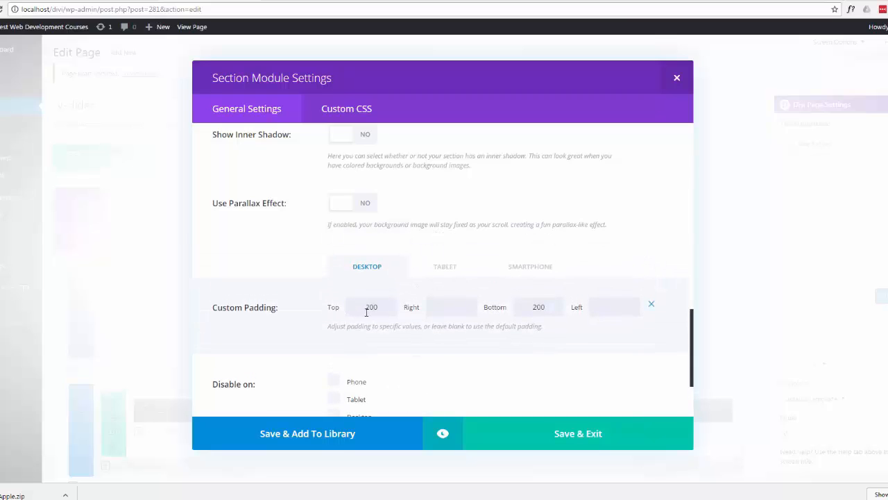
{"action": "left_click", "coordinate": [441, 267]}
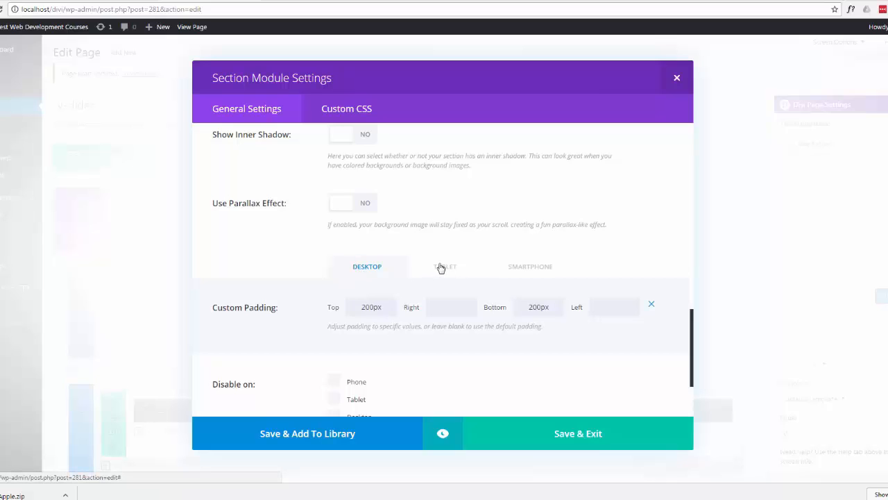
{"action": "left_click", "coordinate": [361, 308]}
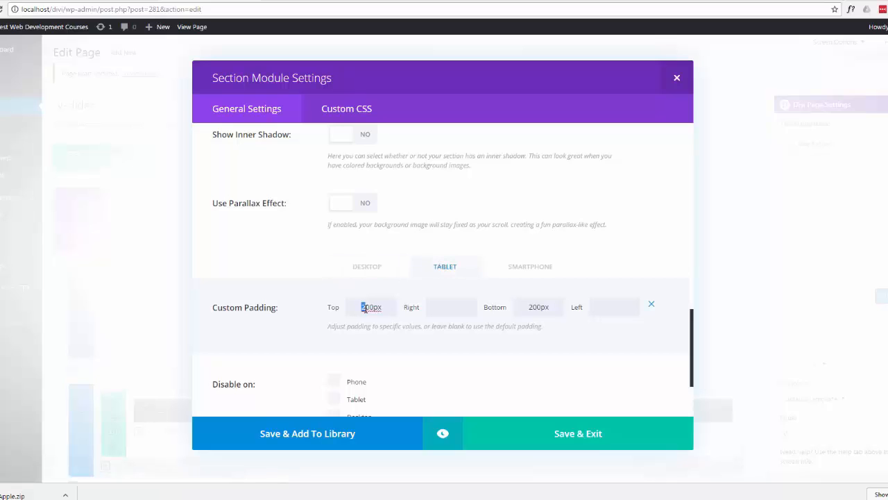
{"action": "type", "text": "1"}
{"action": "type", "text": "1"}
- Set the smartphone top and bottom padding to 50px and save the section settings
{"action": "left_click", "coordinate": [531, 271]}
{"action": "left_click_drag", "start_coordinate": [361, 307], "coordinate": [366, 307]}
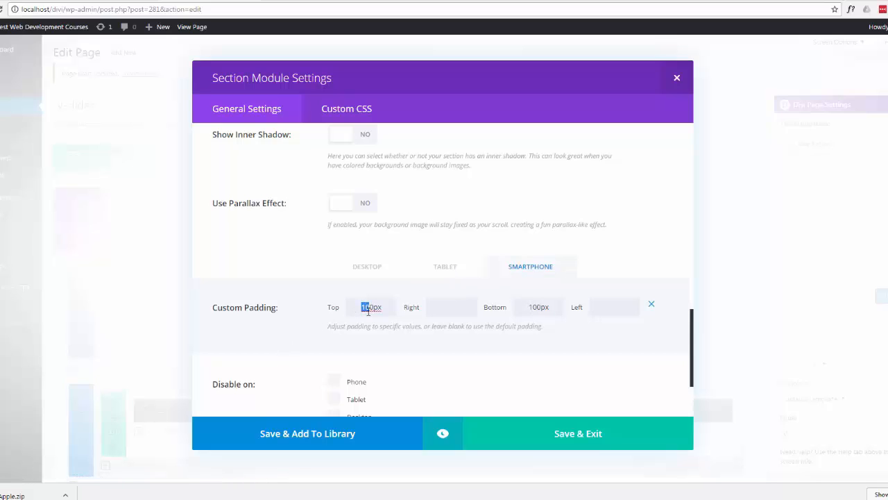
{"action": "type", "text": "5"}
{"action": "type", "text": "5"}
{"action": "left_click", "coordinate": [574, 436]}
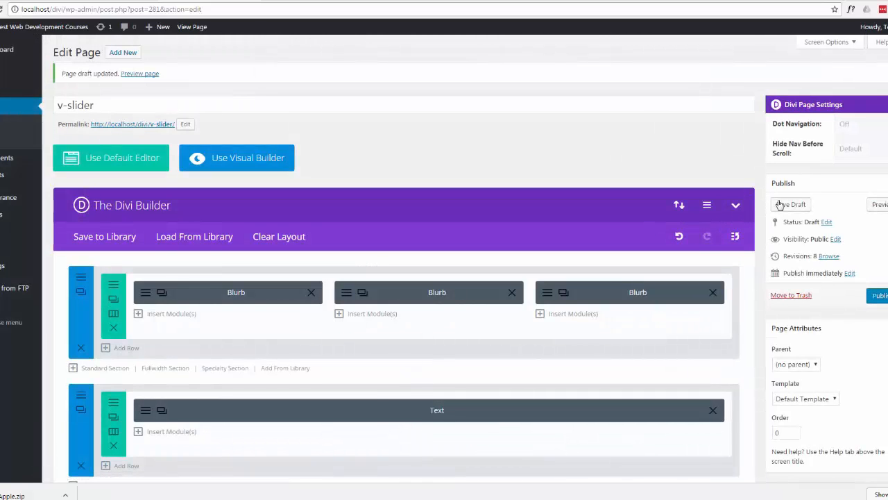
- Save the page draft and check the padded video section in the page preview
{"action": "left_click", "coordinate": [791, 205]}
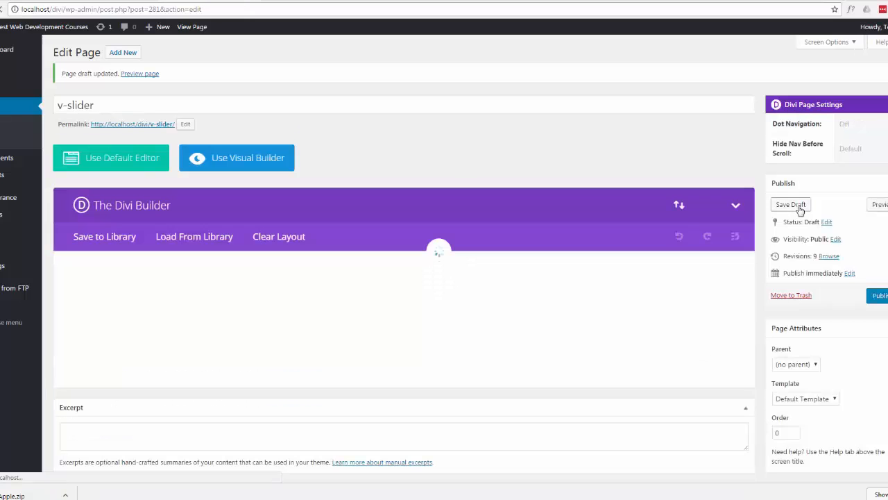
{"action": "left_click", "coordinate": [879, 207]}
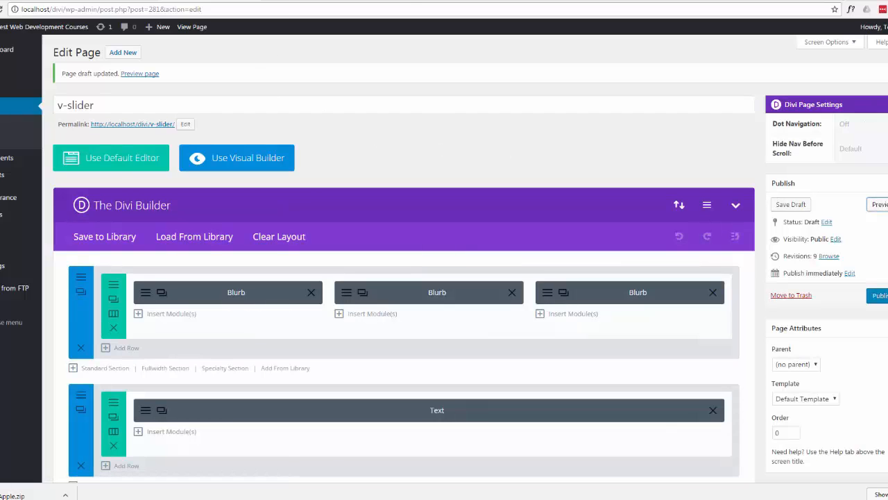
{"action": "left_click", "coordinate": [296, 1]}
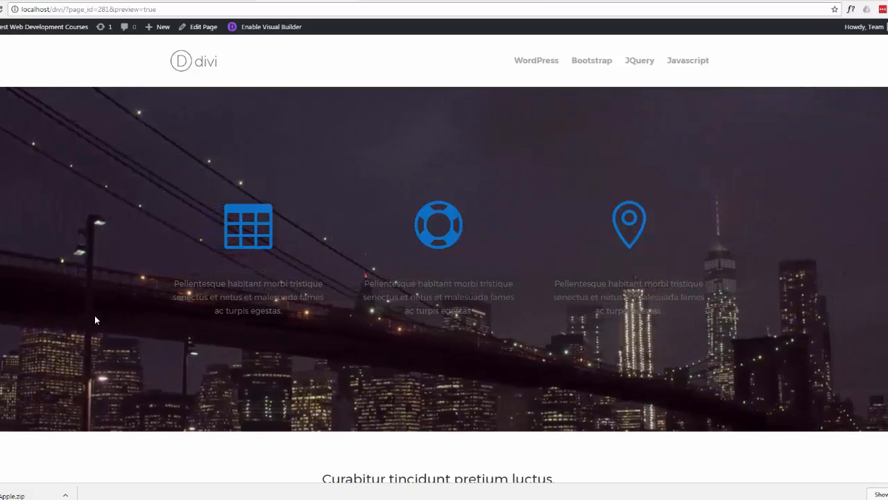
{"action": "scroll", "coordinate": [95, 316], "scroll_direction": "down", "scroll_amount": 1}
{"action": "scroll", "coordinate": [94, 319], "scroll_direction": "down", "scroll_amount": 1}
{"action": "scroll", "coordinate": [95, 319], "scroll_direction": "up", "scroll_amount": 2}
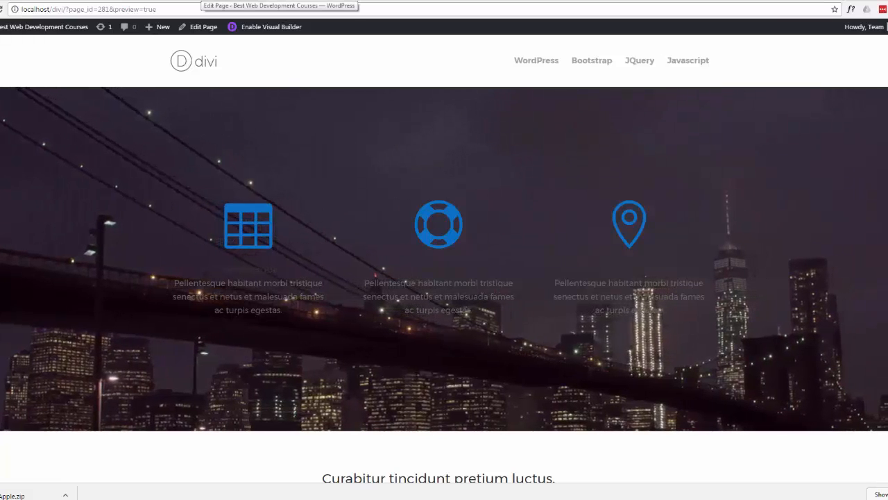
- Return to the page editor, set the first blurb's text color to Light, save the module, and check the page preview
{"action": "left_click", "coordinate": [201, 0]}
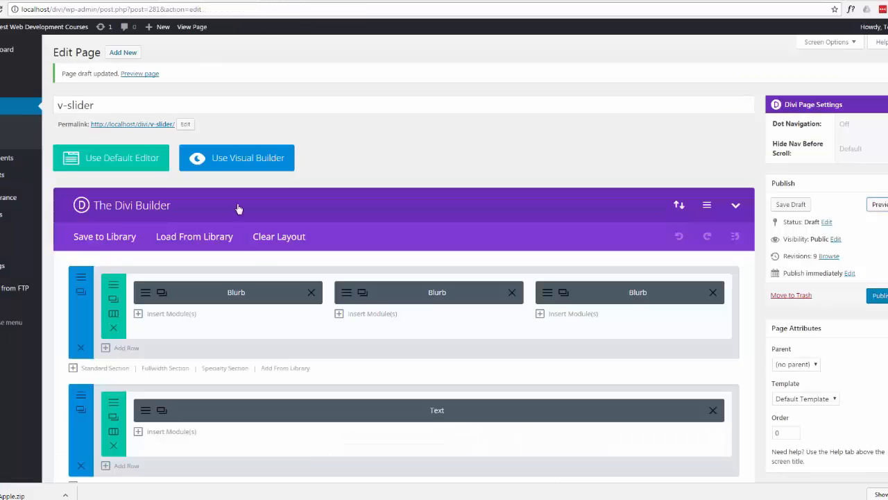
{"action": "left_click", "coordinate": [144, 294]}
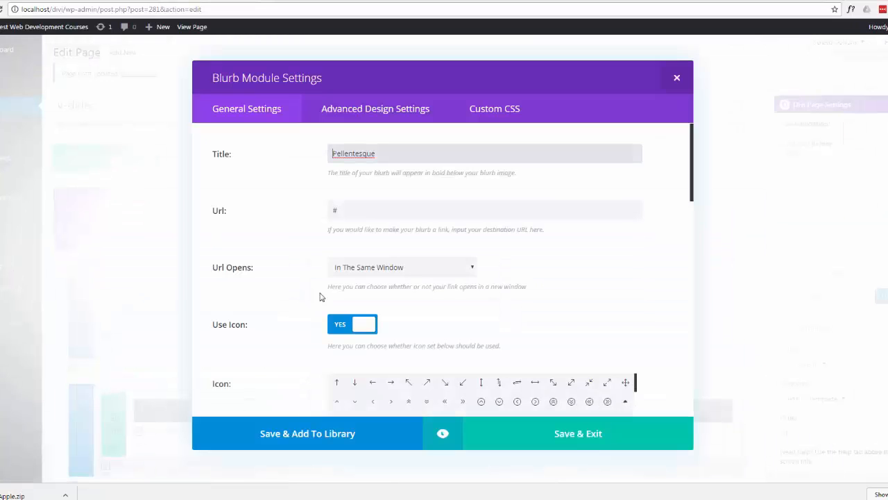
{"action": "scroll", "coordinate": [302, 262], "scroll_direction": "down", "scroll_amount": 2}
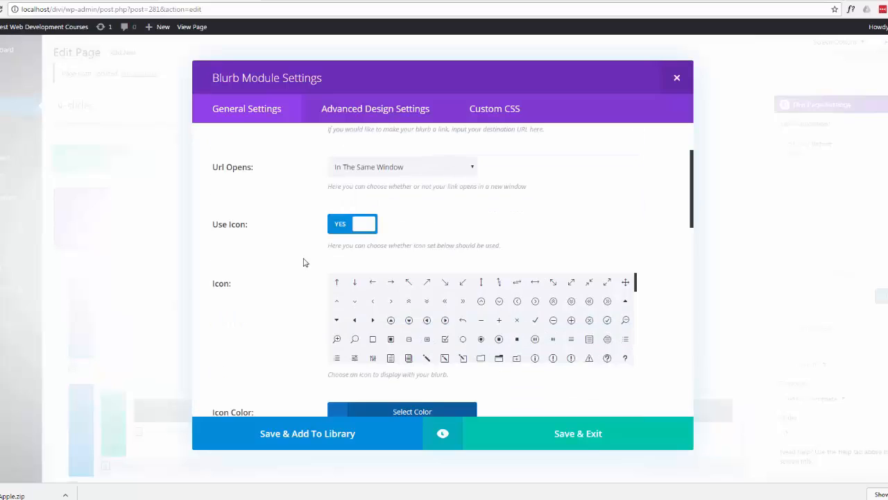
{"action": "scroll", "coordinate": [304, 262], "scroll_direction": "down", "scroll_amount": 5}
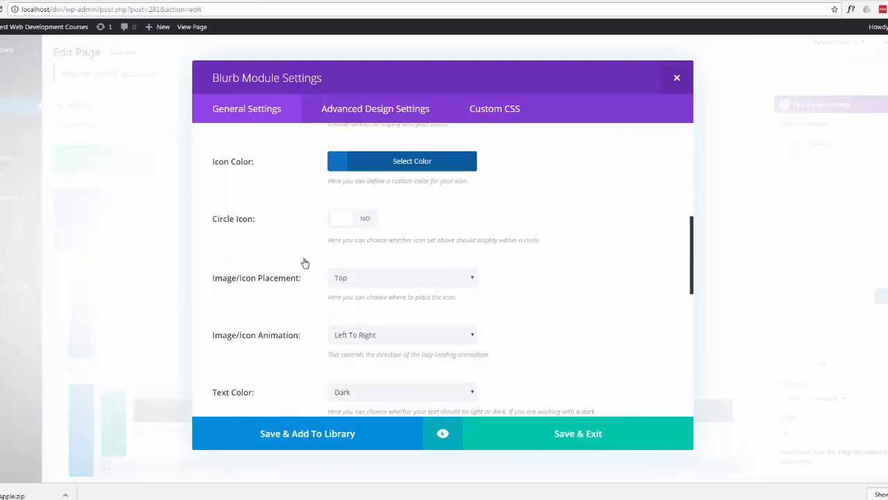
{"action": "scroll", "coordinate": [303, 263], "scroll_direction": "down", "scroll_amount": 2}
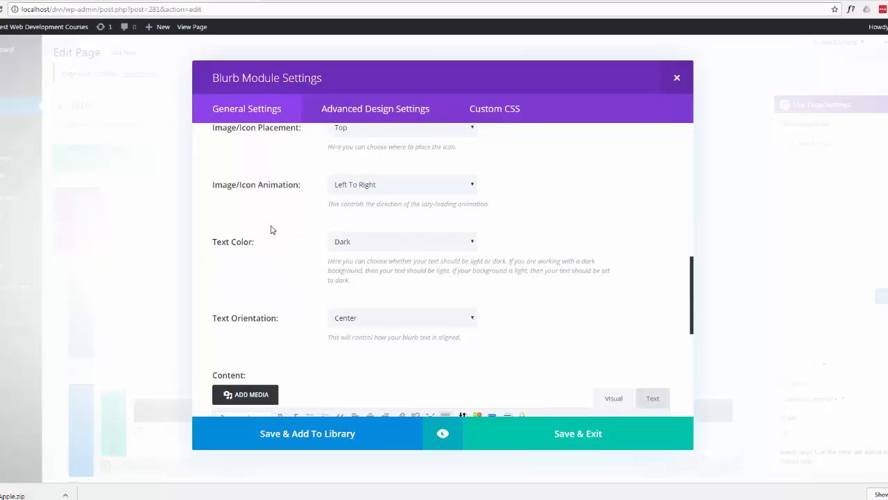
{"action": "left_click", "coordinate": [473, 245]}
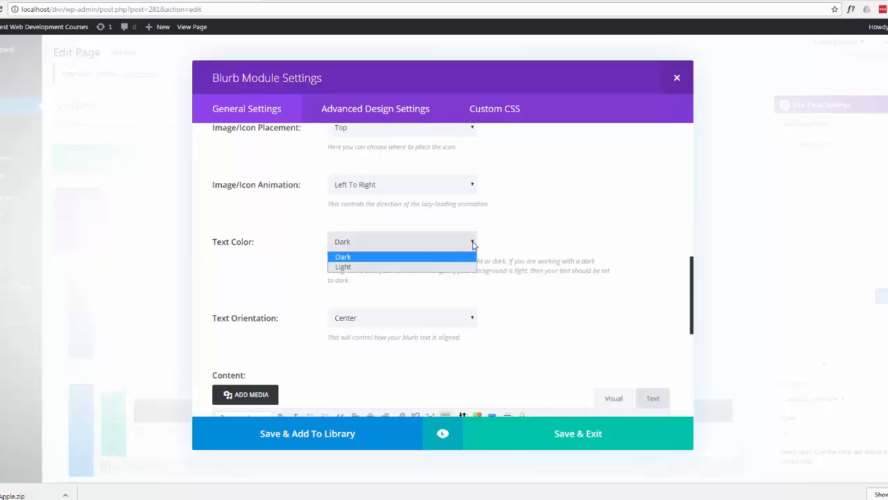
{"action": "left_click", "coordinate": [403, 267]}
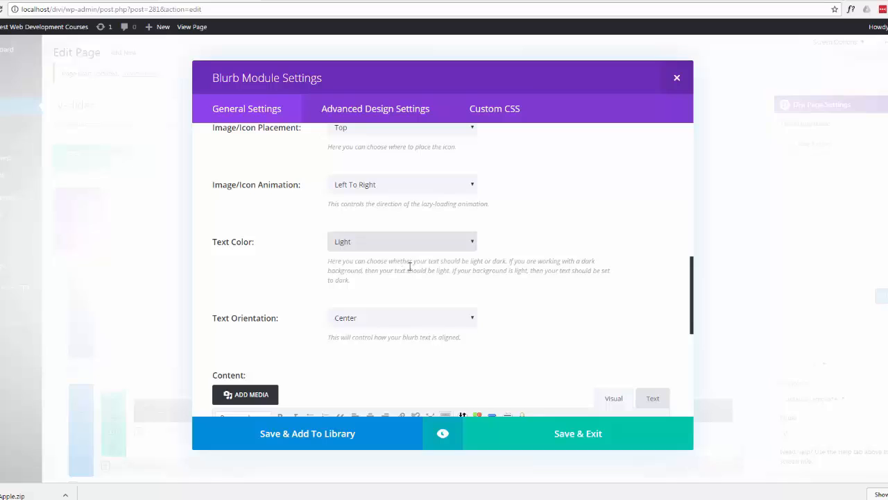
{"action": "left_click", "coordinate": [585, 436]}
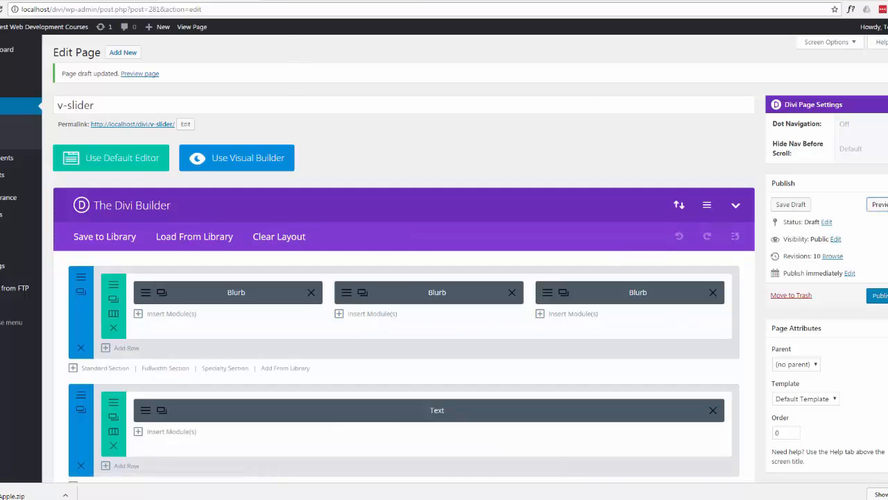
{"action": "left_click", "coordinate": [303, 1]}
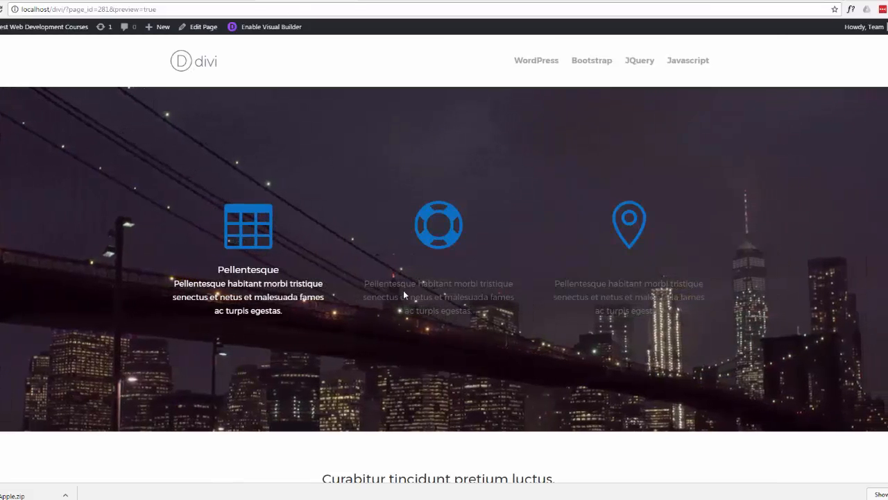
- Set the second blurb's text color to Light in the page editor and save the module
{"action": "left_click", "coordinate": [210, 0]}
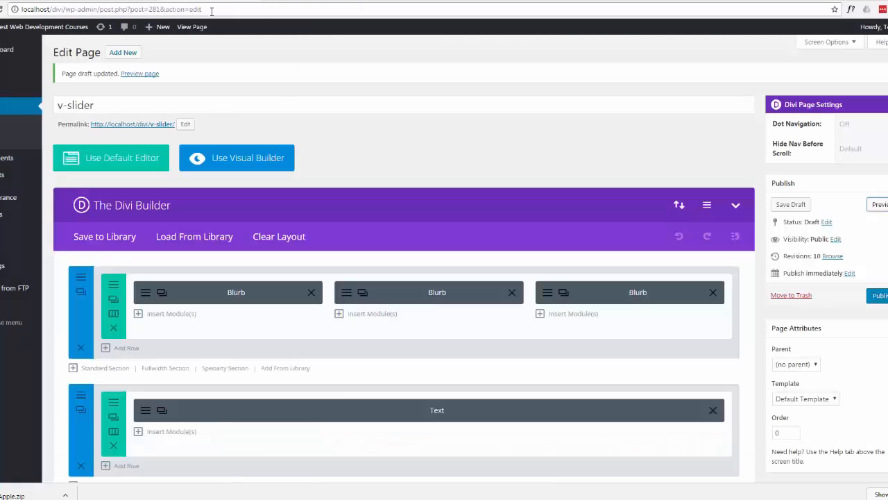
{"action": "left_click", "coordinate": [347, 296]}
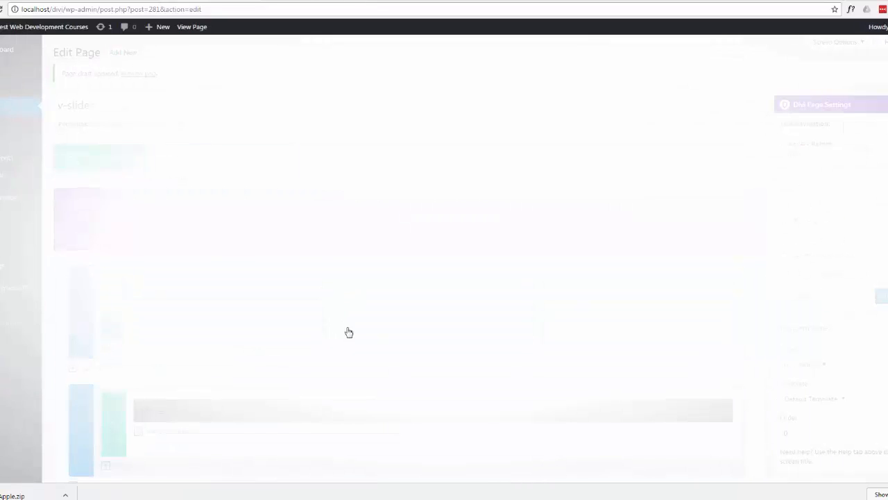
{"action": "scroll", "coordinate": [325, 343], "scroll_direction": "down", "scroll_amount": 5}
{"action": "scroll", "coordinate": [320, 343], "scroll_direction": "down", "scroll_amount": 5}
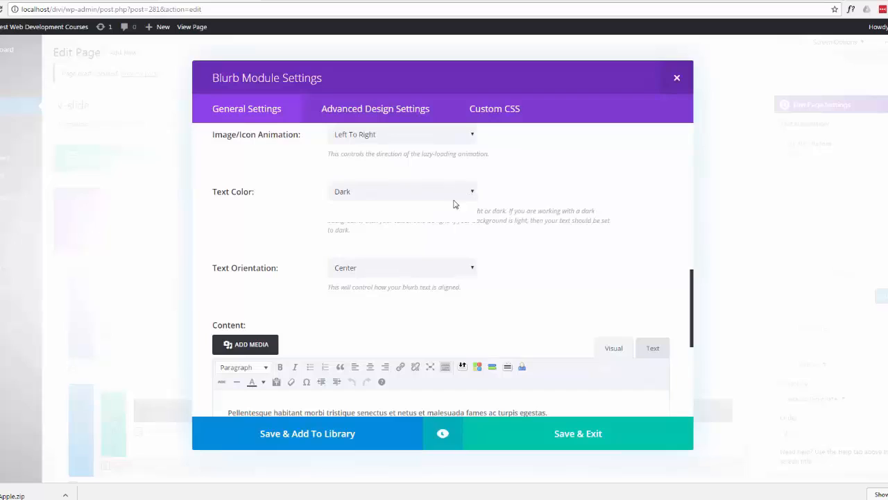
{"action": "left_click", "coordinate": [389, 218]}
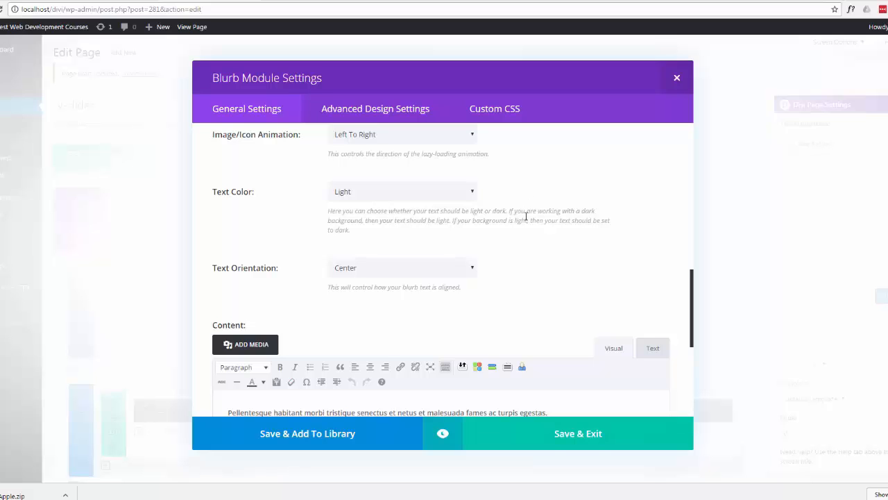
{"action": "left_click", "coordinate": [590, 438]}
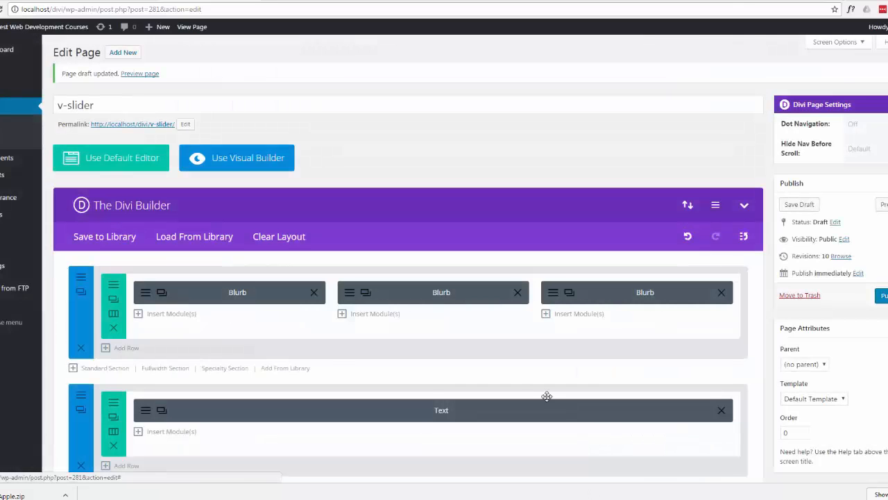
- Set the third blurb's text color to Light, save the module, and check the page preview
{"action": "left_click", "coordinate": [544, 297]}
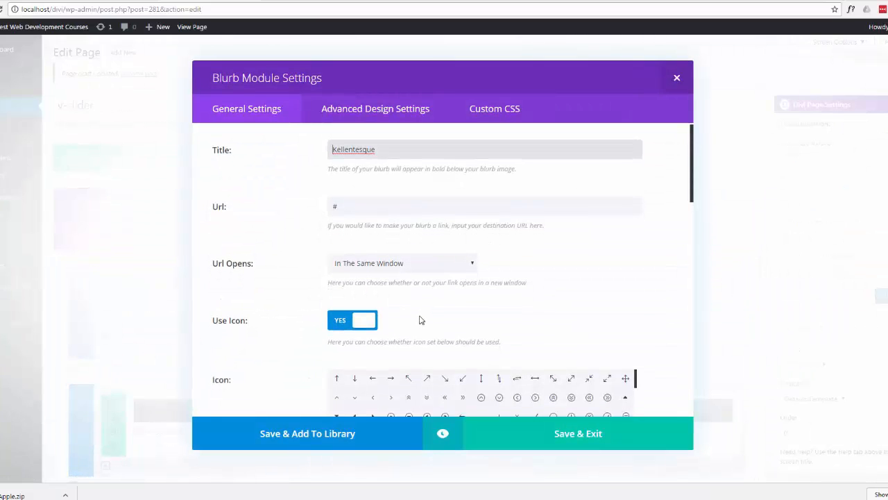
{"action": "scroll", "coordinate": [421, 319], "scroll_direction": "down", "scroll_amount": 2}
{"action": "scroll", "coordinate": [264, 335], "scroll_direction": "down", "scroll_amount": 8}
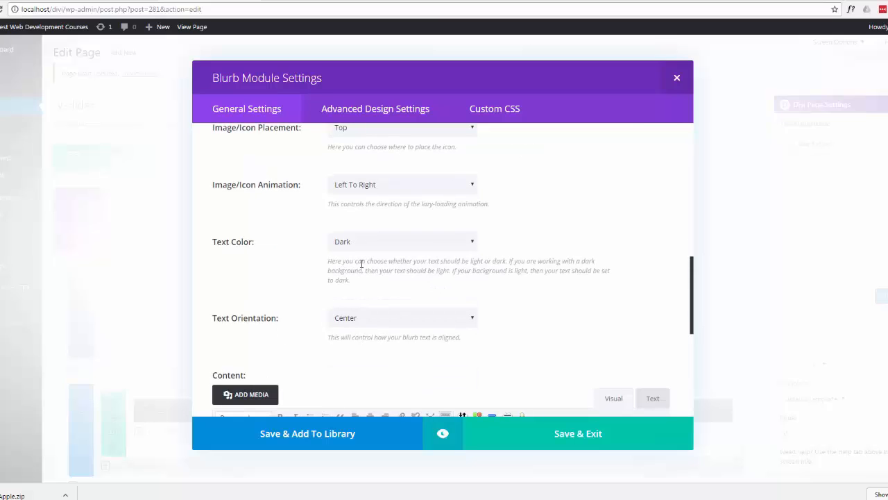
{"action": "left_click", "coordinate": [469, 245]}
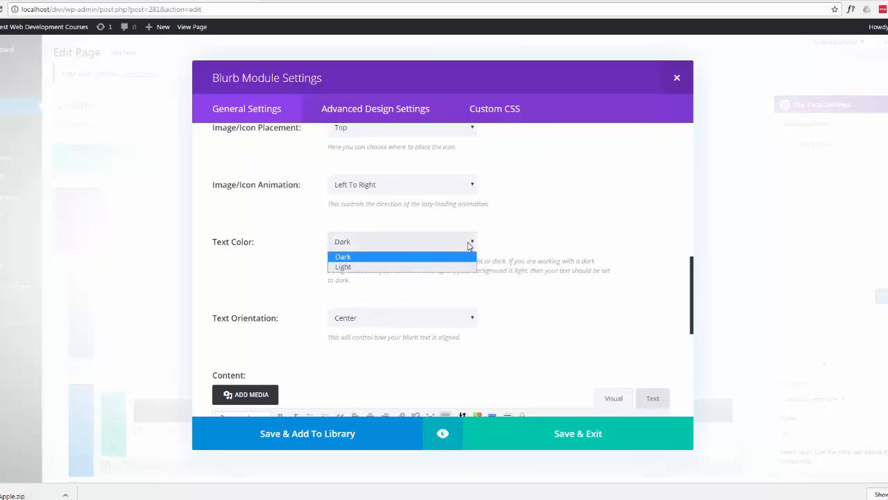
{"action": "left_click", "coordinate": [429, 258]}
{"action": "left_click", "coordinate": [471, 245]}
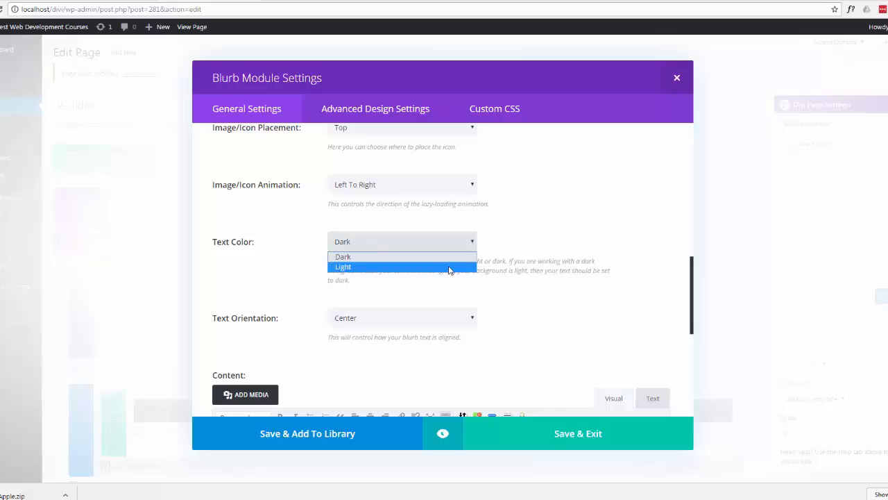
{"action": "left_click", "coordinate": [451, 268]}
{"action": "left_click", "coordinate": [587, 435]}
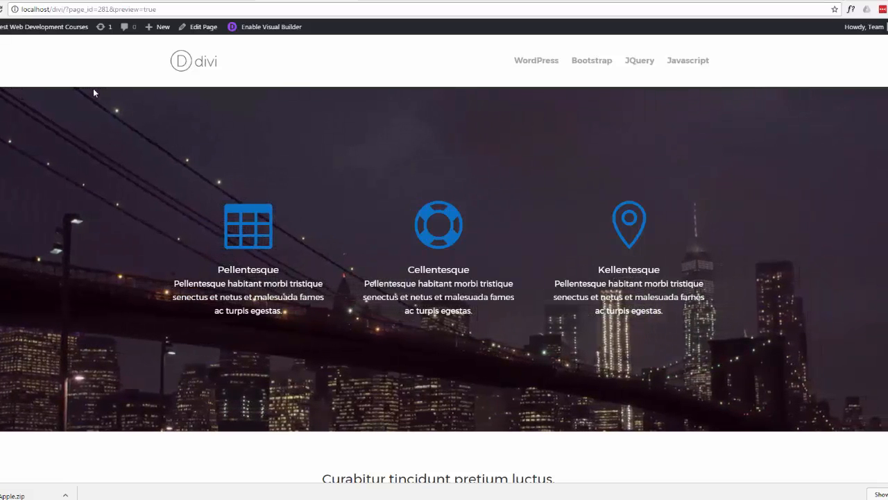
- Give the first blurb a semi-transparent black background color of rgba(0,0,0,0.51) in its advanced design settings and preview the module
{"action": "left_click", "coordinate": [211, 1]}
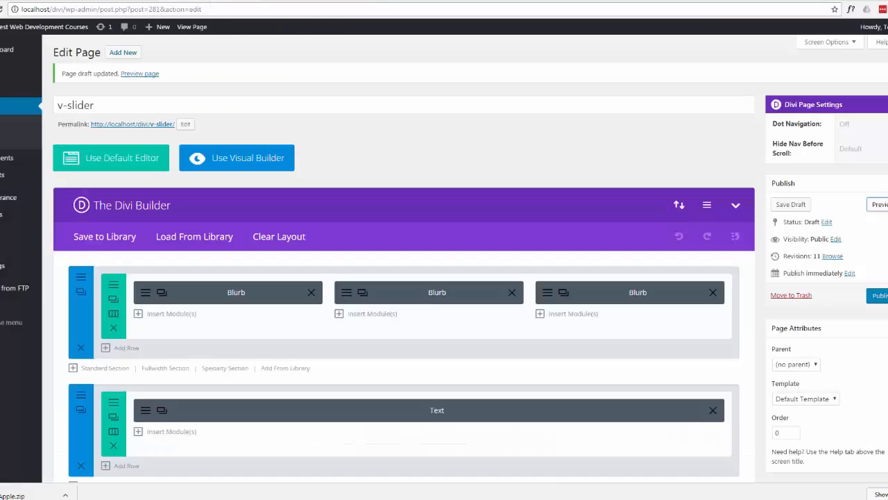
{"action": "left_click", "coordinate": [145, 294]}
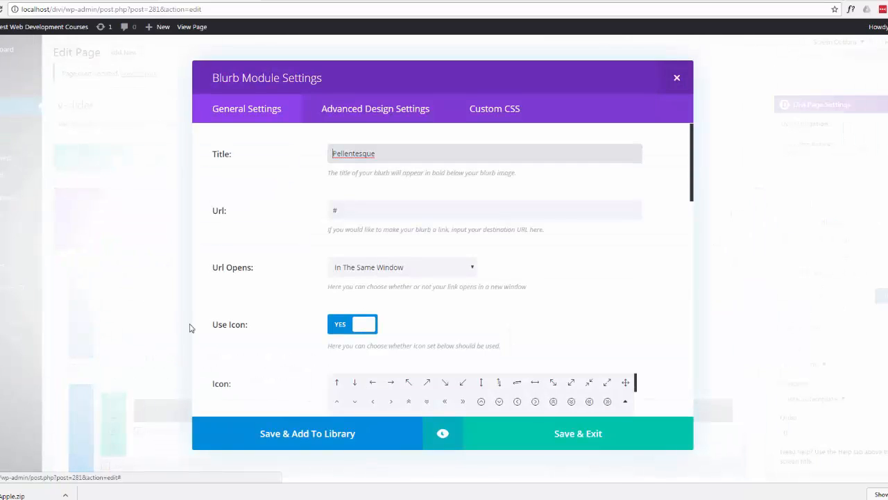
{"action": "left_click", "coordinate": [360, 114]}
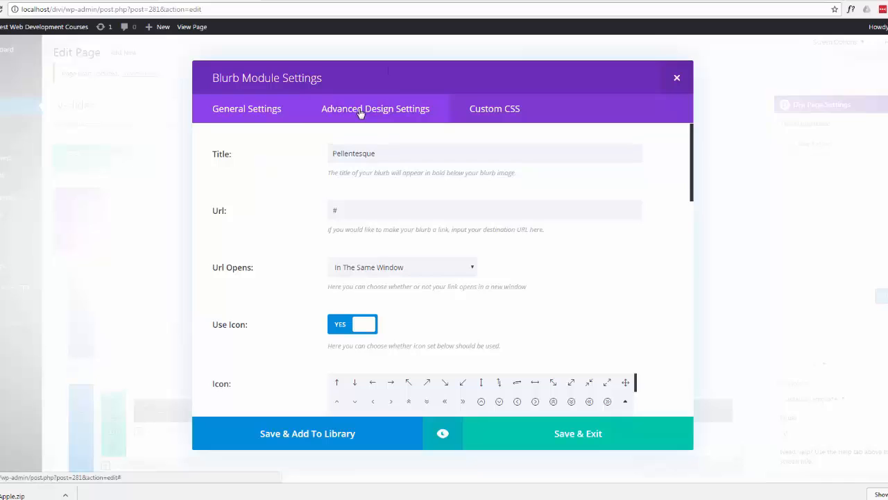
{"action": "left_click", "coordinate": [359, 108]}
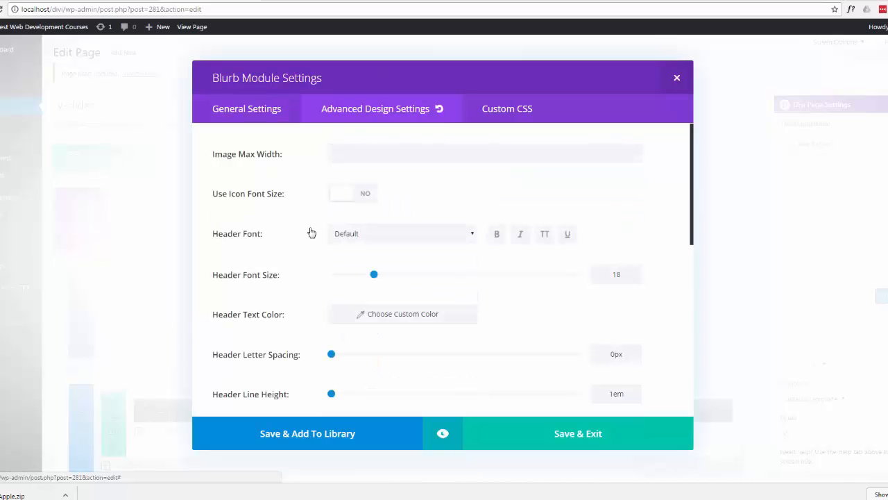
{"action": "scroll", "coordinate": [310, 235], "scroll_direction": "down", "scroll_amount": 2}
{"action": "scroll", "coordinate": [310, 234], "scroll_direction": "down", "scroll_amount": 4}
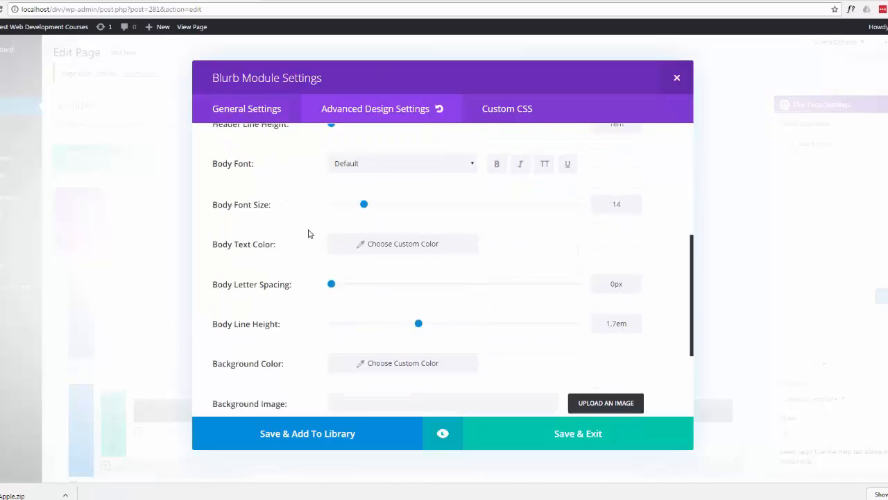
{"action": "left_click", "coordinate": [419, 237]}
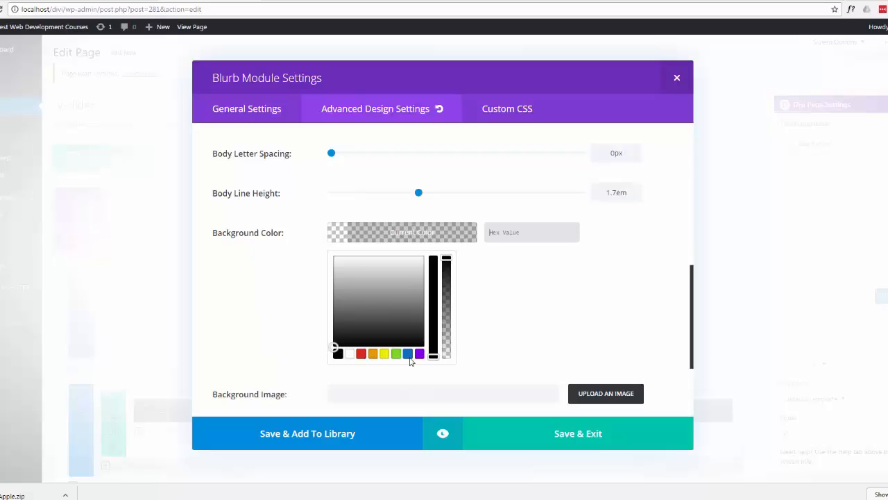
{"action": "left_click", "coordinate": [338, 354]}
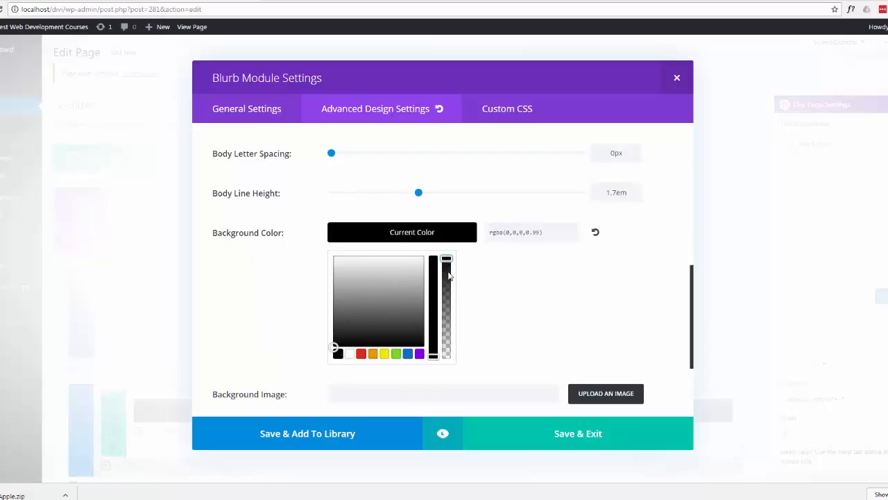
{"action": "left_click_drag", "start_coordinate": [449, 276], "coordinate": [445, 309]}
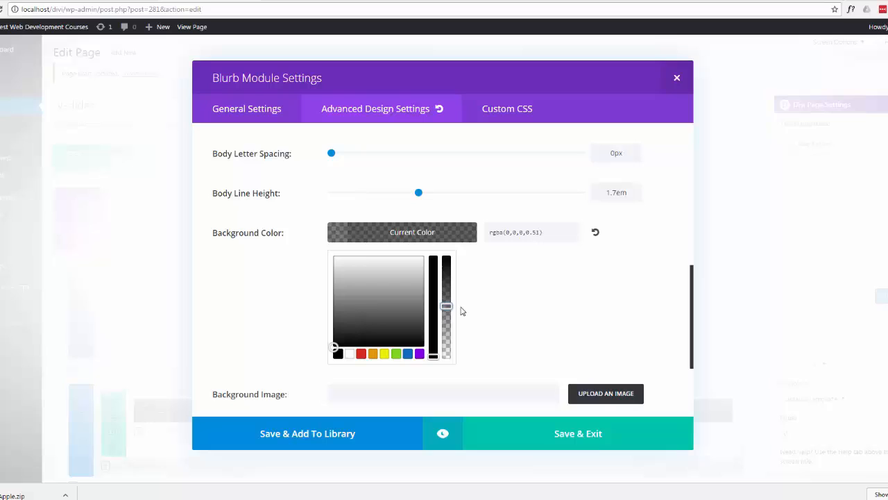
{"action": "left_click", "coordinate": [442, 435]}
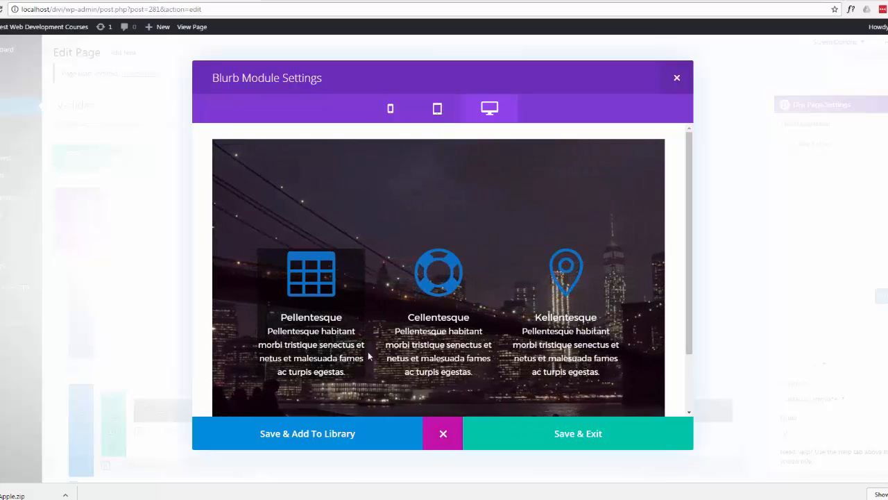
{"action": "left_click", "coordinate": [444, 435]}
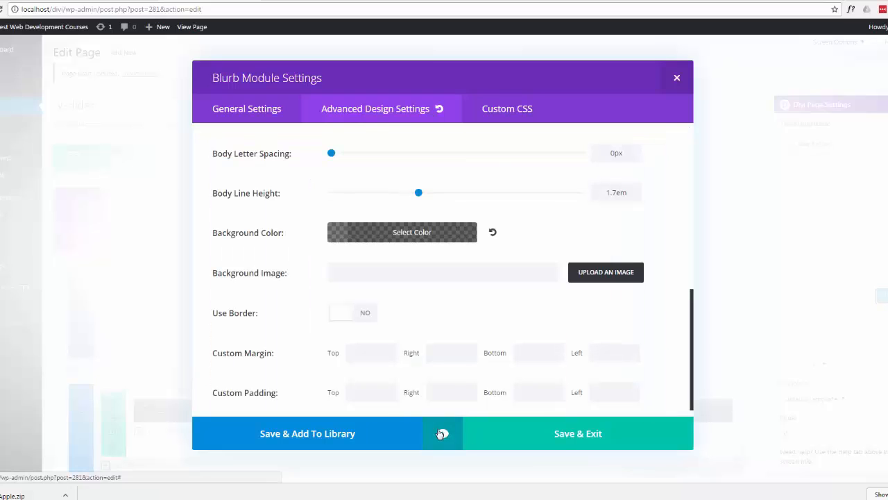
- Change the first blurb's background color opacity to rgba(0,0,0,0.64) and preview the module again
{"action": "left_click", "coordinate": [451, 238]}
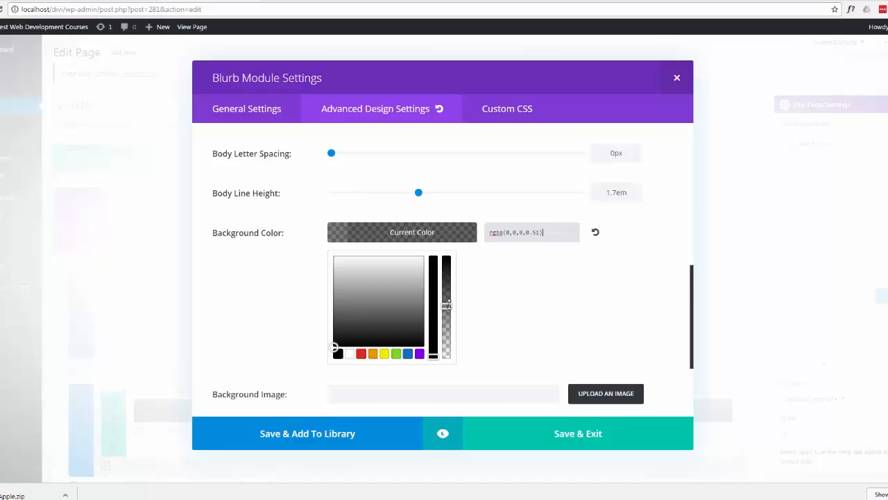
{"action": "left_click_drag", "start_coordinate": [448, 303], "coordinate": [447, 293]}
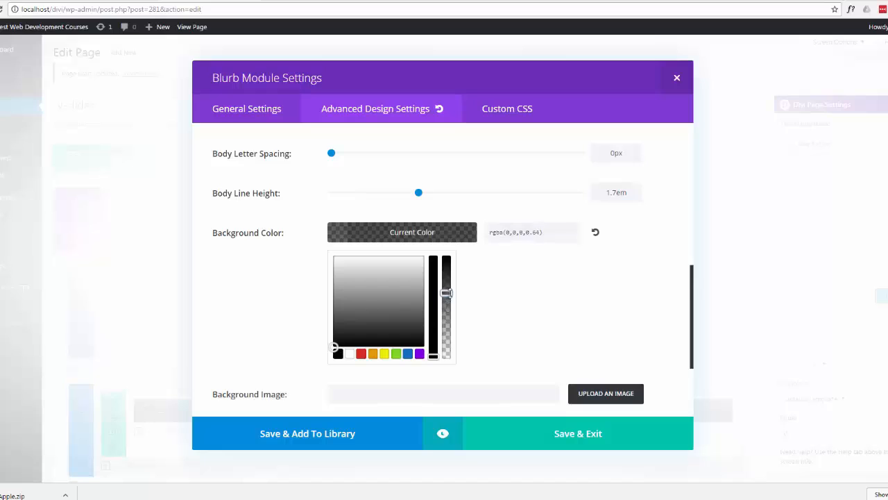
{"action": "left_click", "coordinate": [443, 434]}
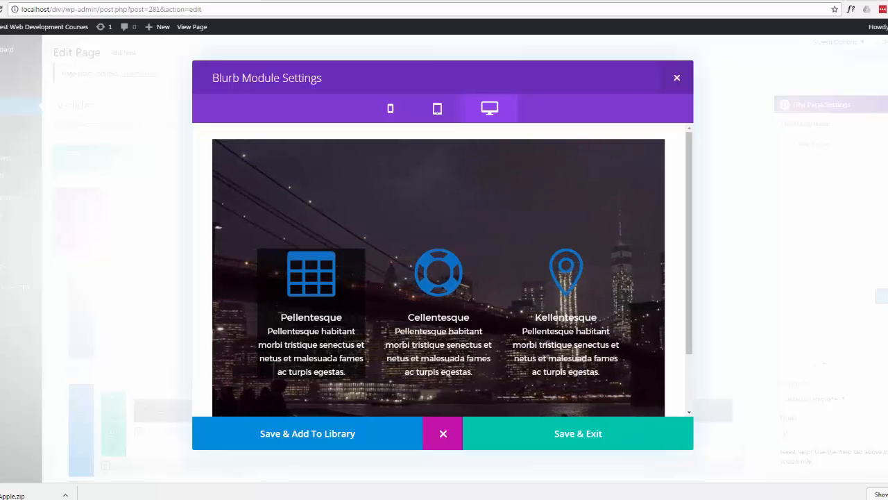
{"action": "left_click", "coordinate": [443, 435]}
- Set the first blurb's custom padding to 25 at the top, right, bottom and left
{"action": "scroll", "coordinate": [297, 299], "scroll_direction": "down", "scroll_amount": 1}
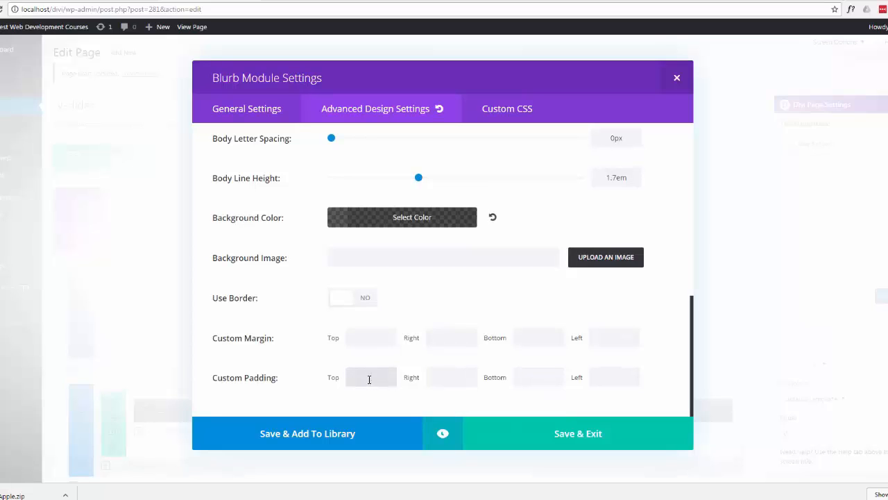
{"action": "left_click", "coordinate": [442, 377]}
{"action": "type", "text": "25"}
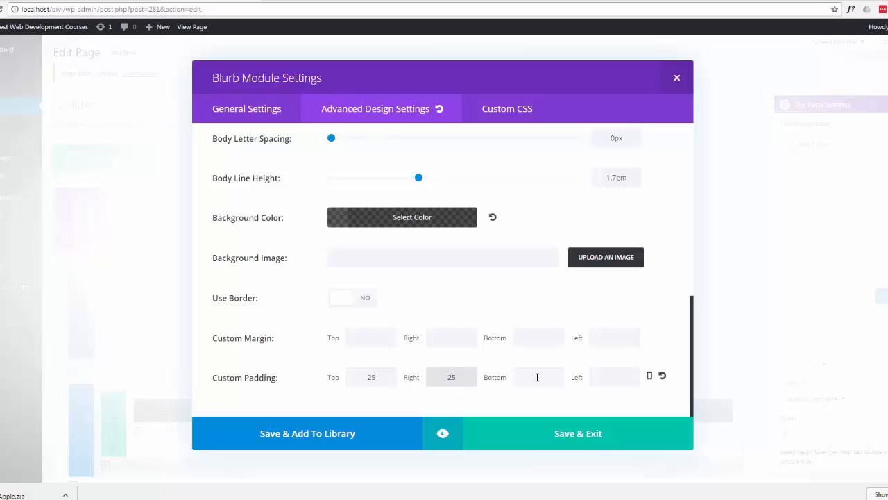
{"action": "left_click", "coordinate": [537, 377]}
{"action": "left_click", "coordinate": [610, 377]}
{"action": "type", "text": "25"}
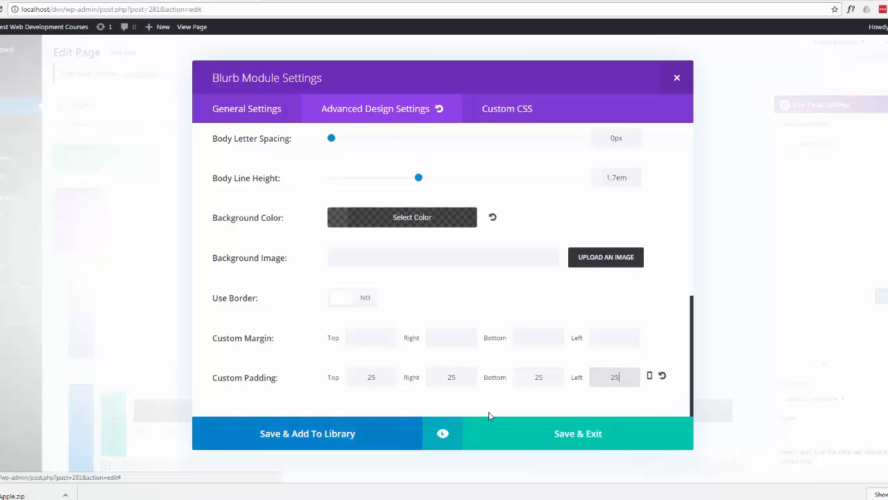
- Preview the first blurb module with its custom padding, then return to its settings
{"action": "left_click", "coordinate": [445, 436]}
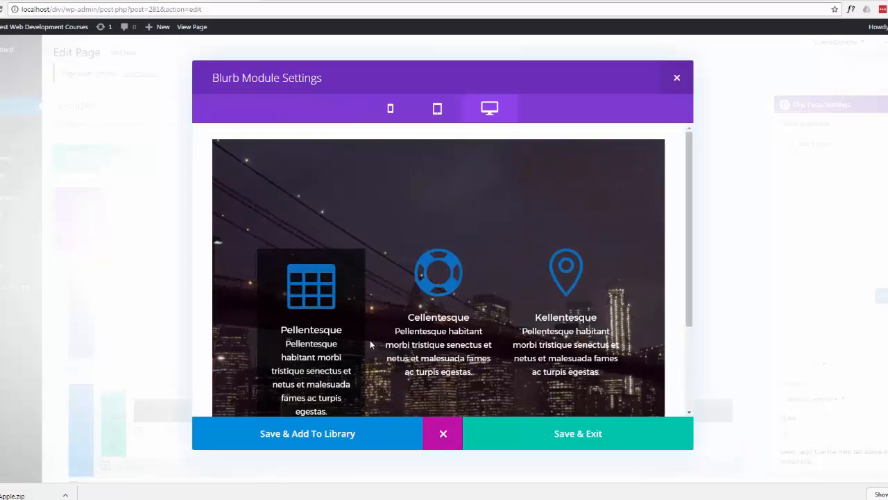
{"action": "scroll", "coordinate": [372, 344], "scroll_direction": "down", "scroll_amount": 1}
{"action": "scroll", "coordinate": [373, 347], "scroll_direction": "down", "scroll_amount": 2}
{"action": "scroll", "coordinate": [374, 347], "scroll_direction": "up", "scroll_amount": 1}
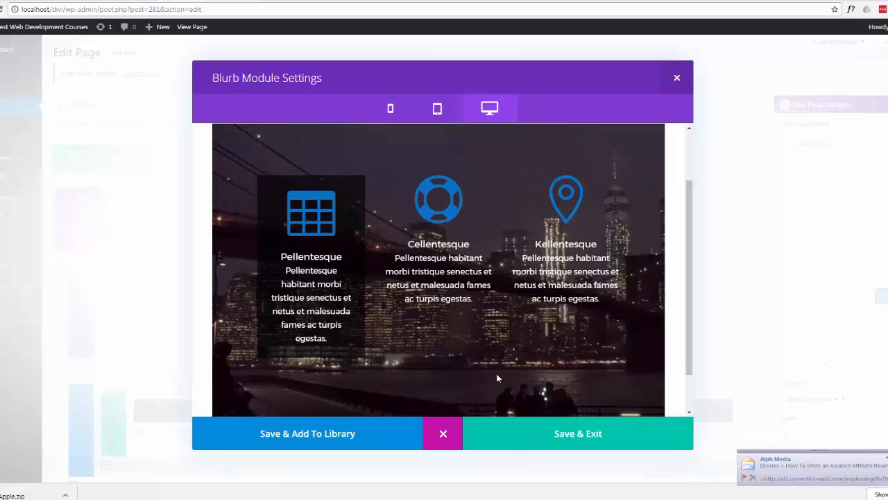
{"action": "left_click", "coordinate": [441, 437]}
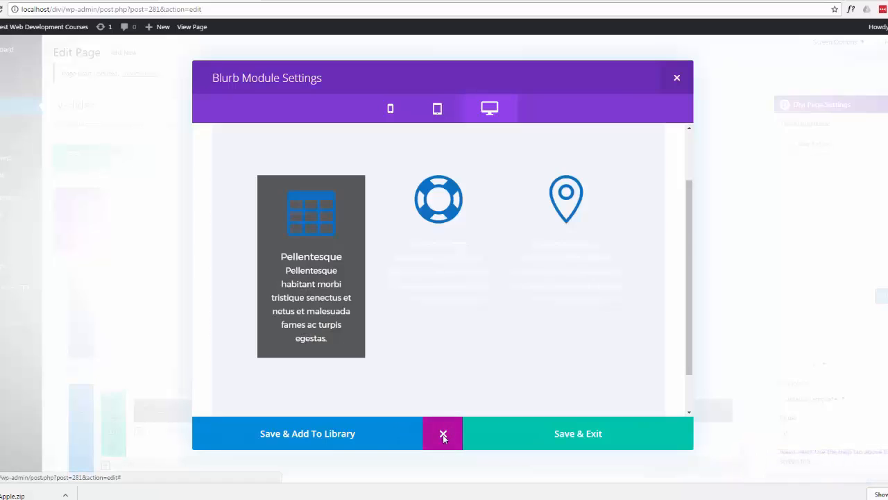
- Copy the first blurb's background color value rgba(0,0,0,0.64) and save the module
{"action": "left_click", "coordinate": [423, 217]}
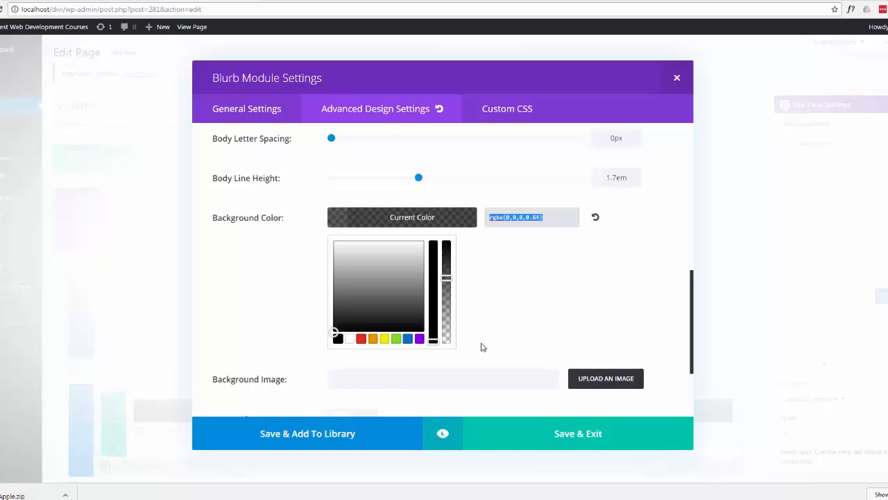
{"action": "left_click", "coordinate": [561, 437]}
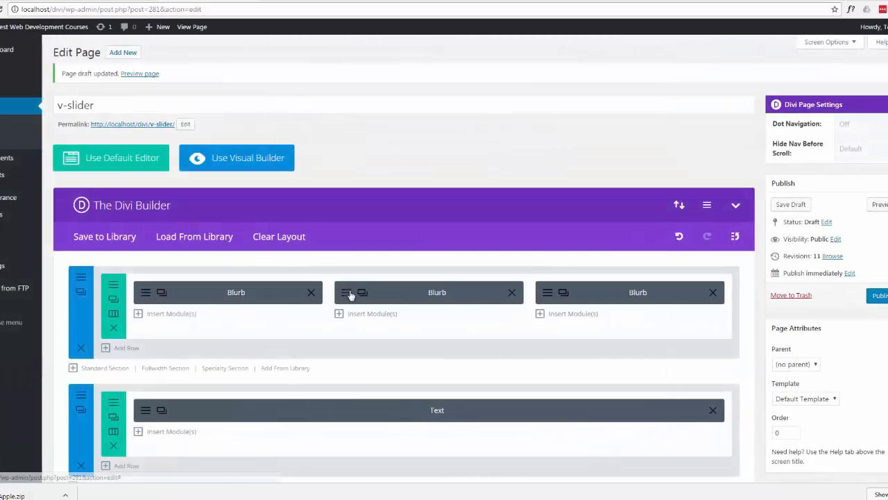
- Set the second blurb's background color to rgba(0,0,0,0.64) in its advanced design settings
{"action": "left_click", "coordinate": [347, 293]}
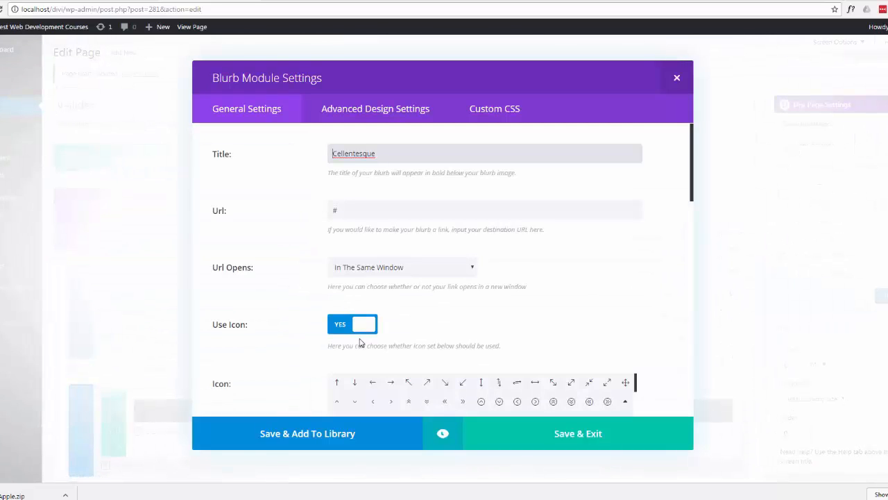
{"action": "scroll", "coordinate": [309, 347], "scroll_direction": "down", "scroll_amount": 10}
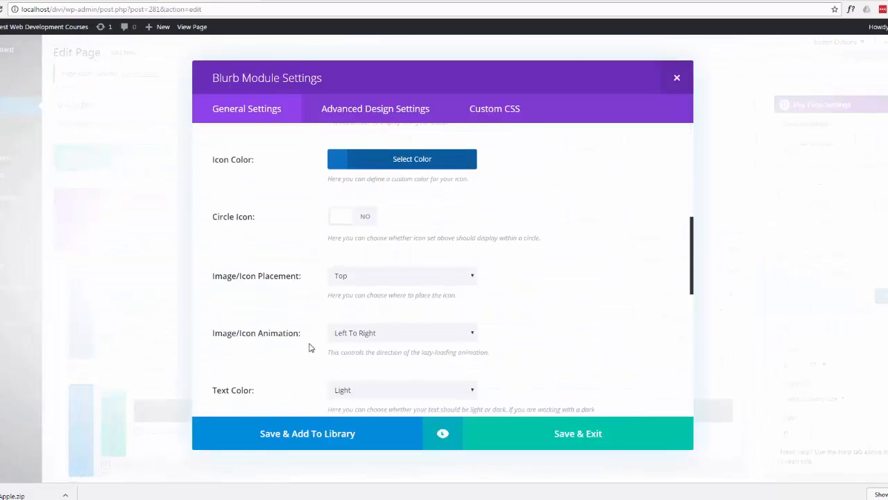
{"action": "scroll", "coordinate": [309, 347], "scroll_direction": "down", "scroll_amount": 5}
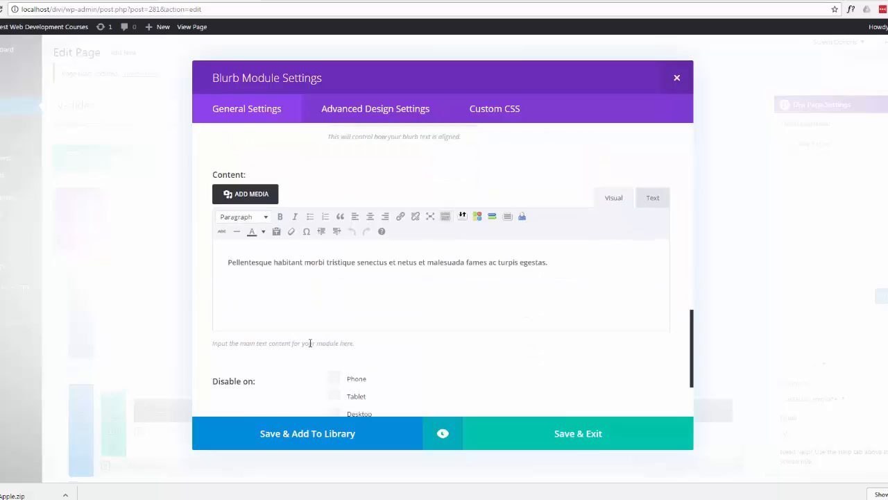
{"action": "scroll", "coordinate": [309, 343], "scroll_direction": "down", "scroll_amount": 3}
{"action": "left_click", "coordinate": [401, 111]}
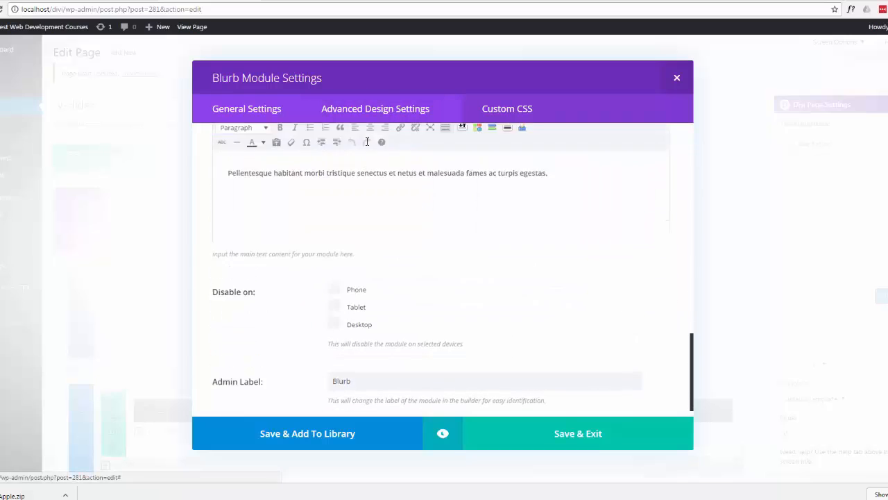
{"action": "scroll", "coordinate": [301, 247], "scroll_direction": "down", "scroll_amount": 5}
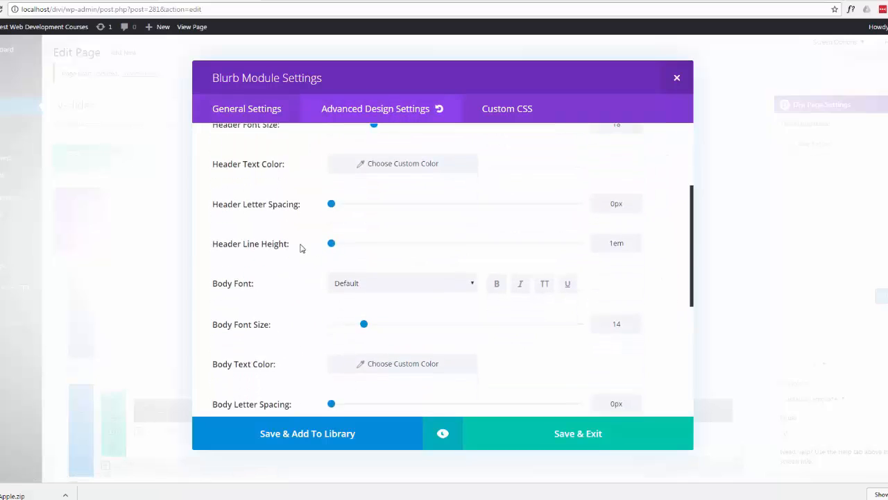
{"action": "scroll", "coordinate": [300, 249], "scroll_direction": "down", "scroll_amount": 3}
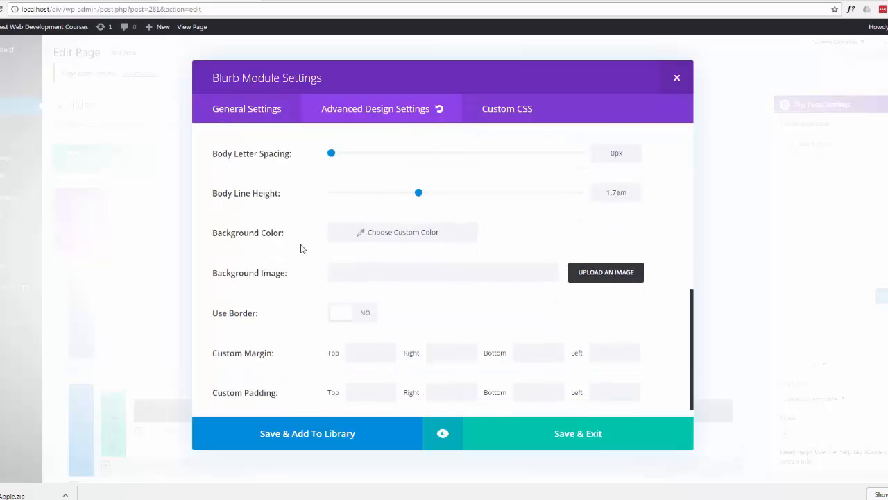
{"action": "left_click", "coordinate": [421, 233]}
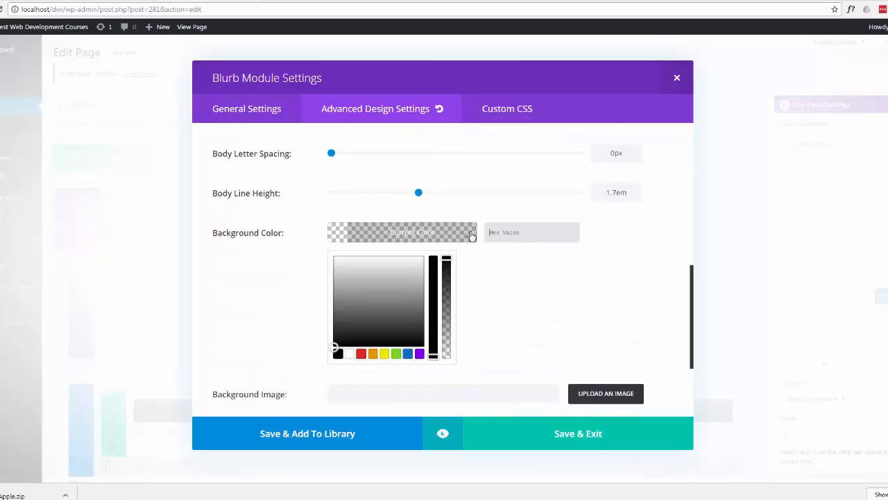
- Set the second blurb's custom padding to 25 at the top, right, bottom and left, and save the module
{"action": "scroll", "coordinate": [496, 267], "scroll_direction": "down", "scroll_amount": 3}
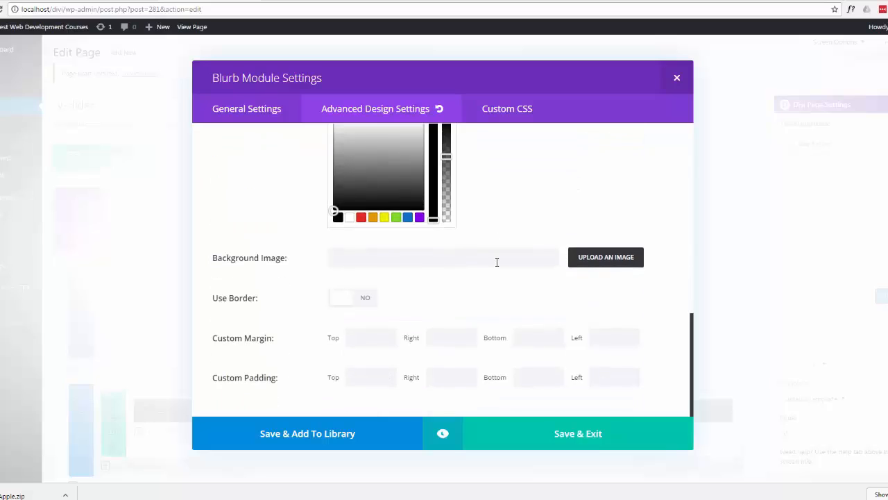
{"action": "left_click", "coordinate": [369, 375]}
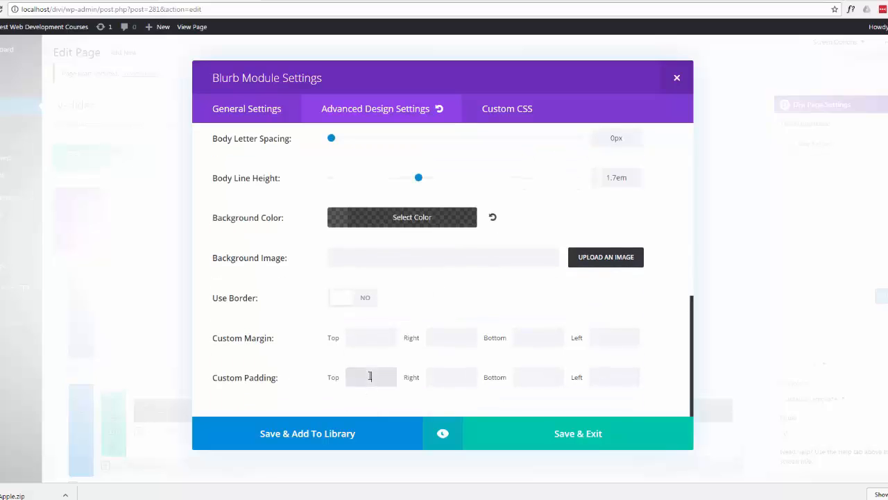
{"action": "left_click", "coordinate": [454, 378]}
{"action": "left_click", "coordinate": [529, 376]}
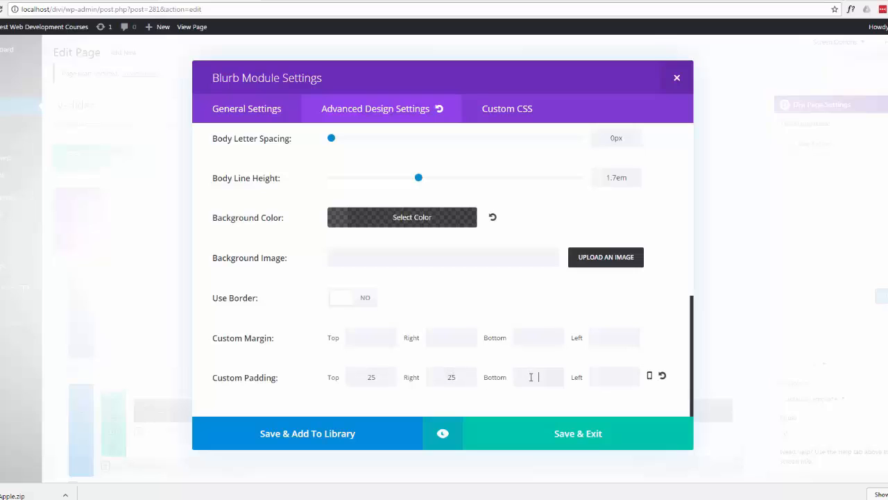
{"action": "left_click", "coordinate": [609, 379]}
{"action": "type", "text": "25"}
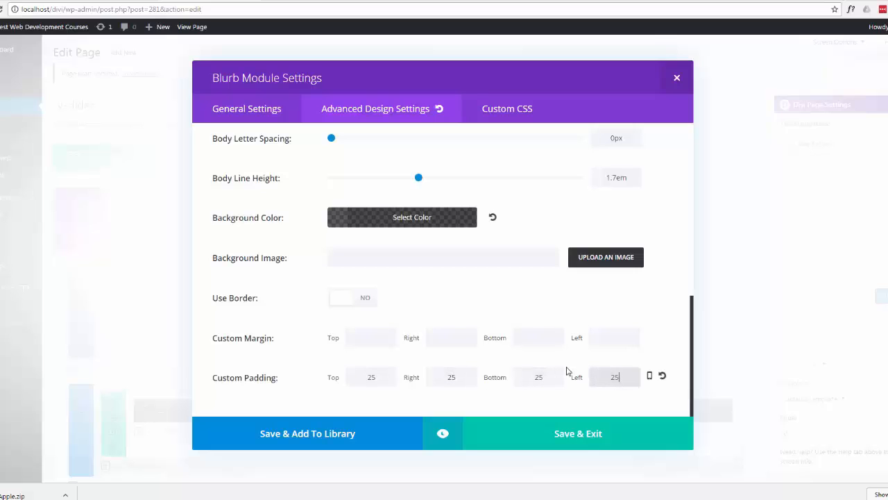
{"action": "left_click", "coordinate": [586, 441]}
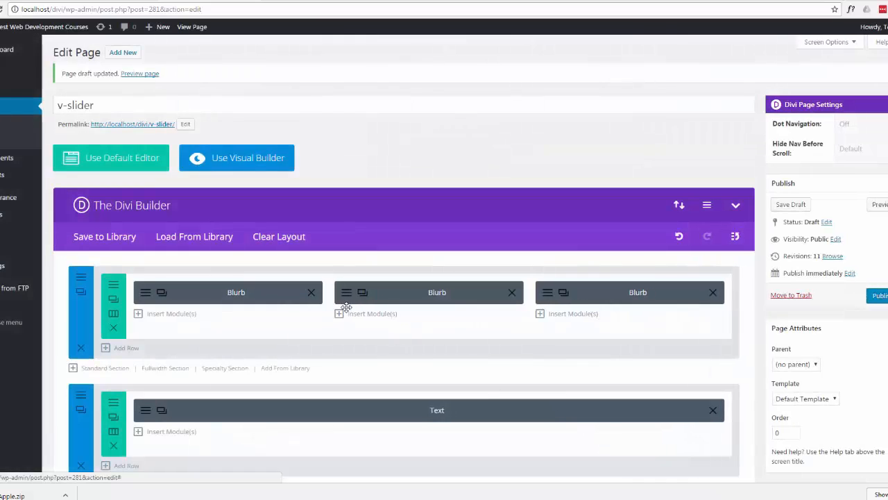
- Set the third blurb's background color to rgba(0,0,0,0.64) in its advanced design settings
{"action": "left_click", "coordinate": [545, 296]}
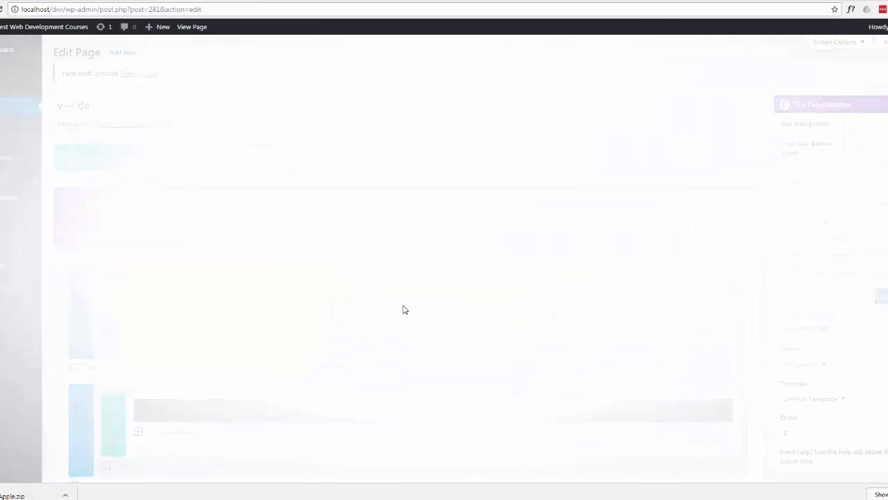
{"action": "left_click", "coordinate": [364, 109]}
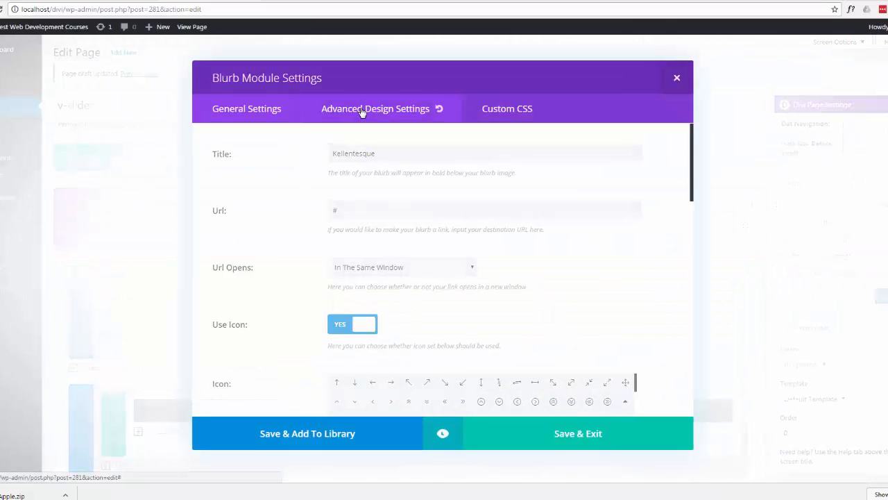
{"action": "scroll", "coordinate": [309, 227], "scroll_direction": "down", "scroll_amount": 5}
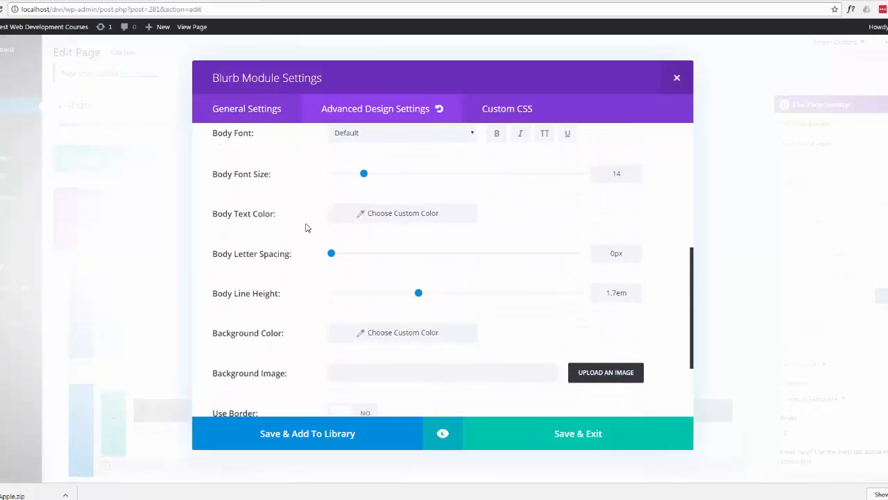
{"action": "scroll", "coordinate": [307, 227], "scroll_direction": "down", "scroll_amount": 3}
{"action": "left_click", "coordinate": [406, 236]}
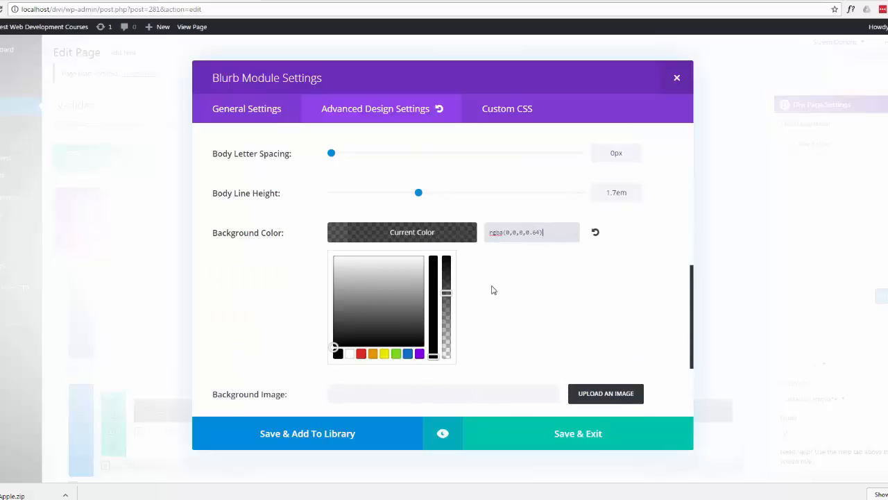
- Set the third blurb's custom padding to 25 at the top, right, bottom and left, and save the module
{"action": "scroll", "coordinate": [492, 288], "scroll_direction": "down", "scroll_amount": 3}
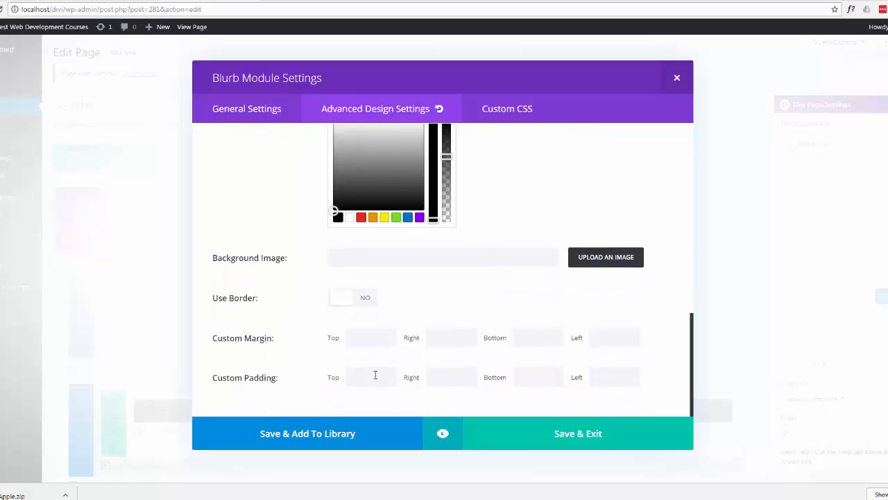
{"action": "left_click", "coordinate": [369, 378]}
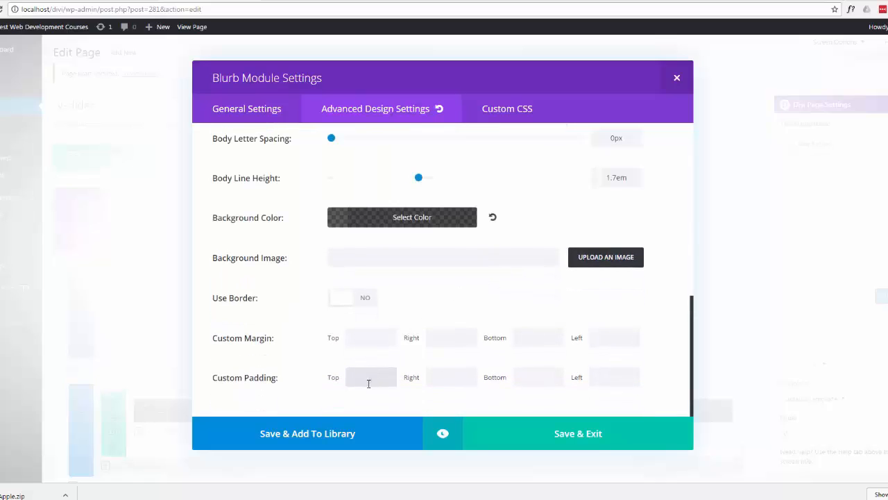
{"action": "left_click", "coordinate": [449, 378]}
{"action": "type", "text": "25"}
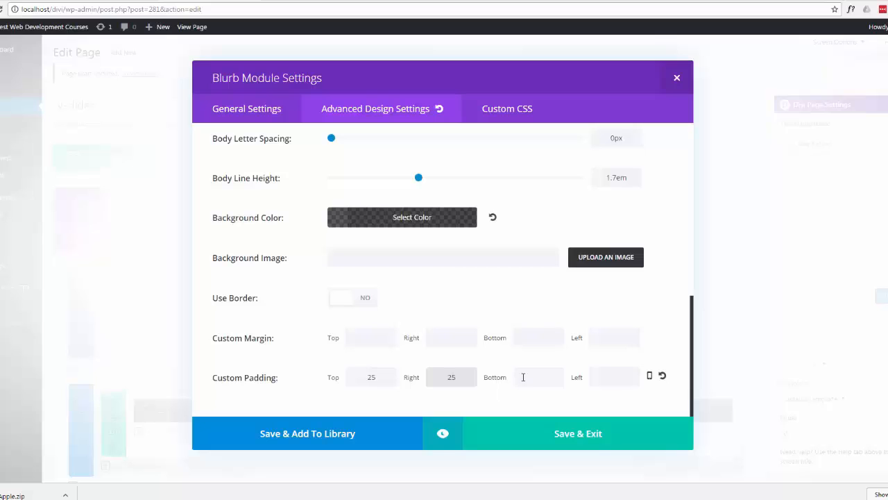
{"action": "left_click", "coordinate": [523, 376]}
{"action": "type", "text": "25"}
{"action": "left_click", "coordinate": [606, 376]}
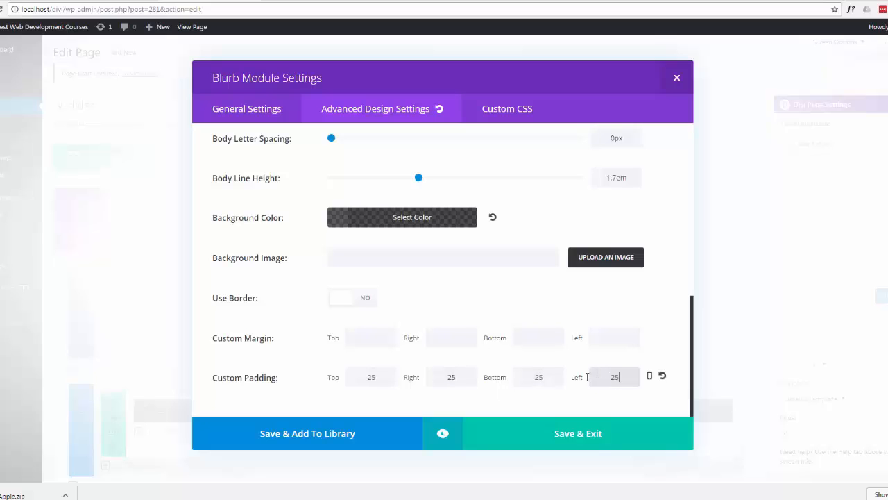
{"action": "left_click", "coordinate": [553, 440]}
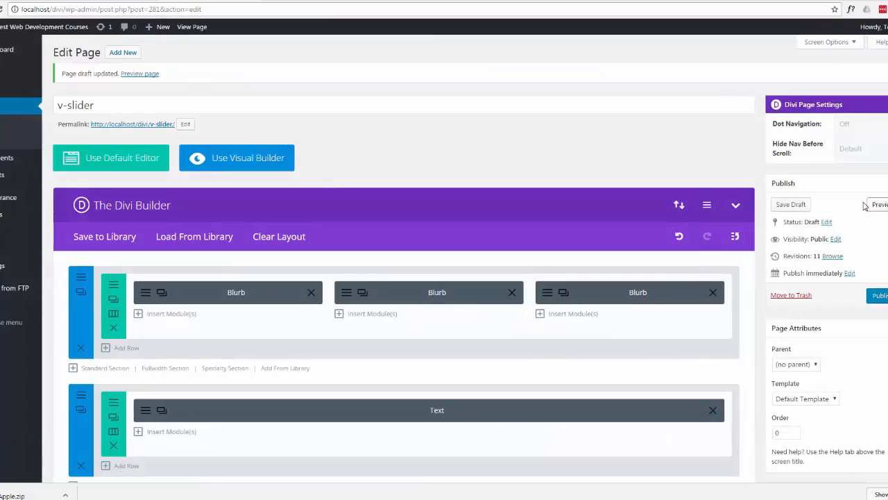
- Save the page draft and check the three blurbs over the video background in the page preview
{"action": "left_click", "coordinate": [791, 205]}
{"action": "left_click", "coordinate": [304, 1]}
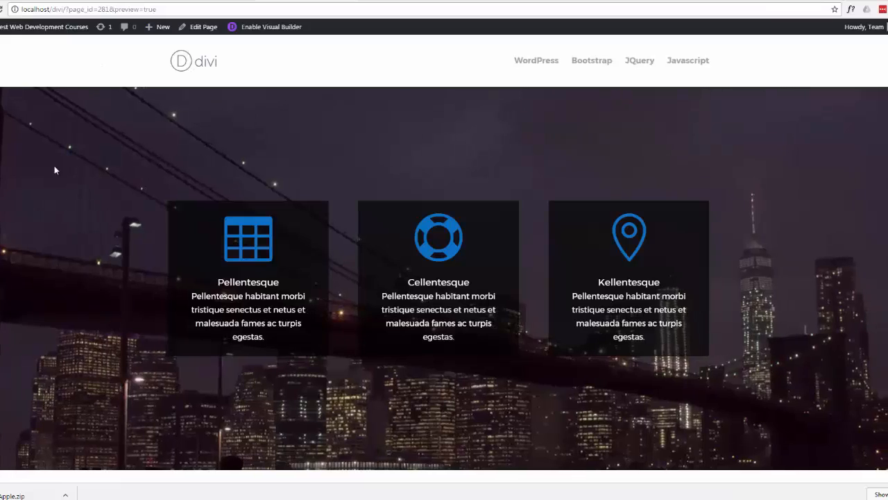
{"action": "scroll", "coordinate": [111, 254], "scroll_direction": "down", "scroll_amount": 3}
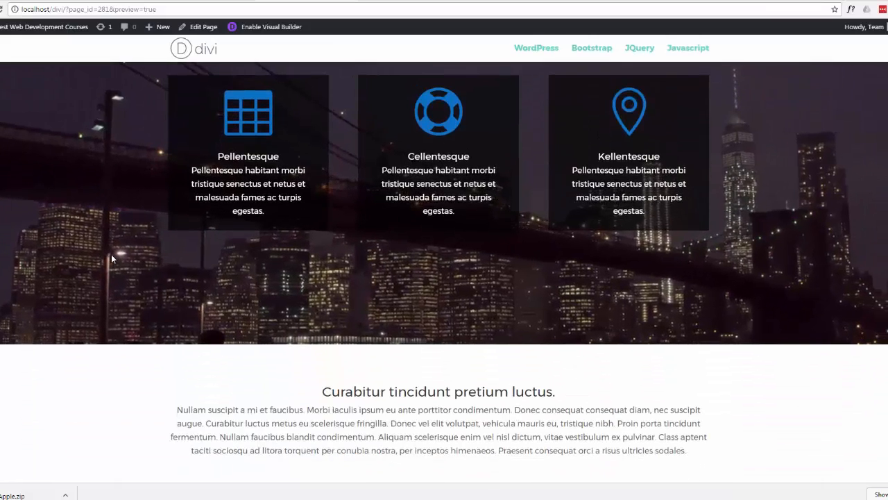
{"action": "scroll", "coordinate": [111, 254], "scroll_direction": "up", "scroll_amount": 2}
{"action": "scroll", "coordinate": [111, 256], "scroll_direction": "up", "scroll_amount": 1}
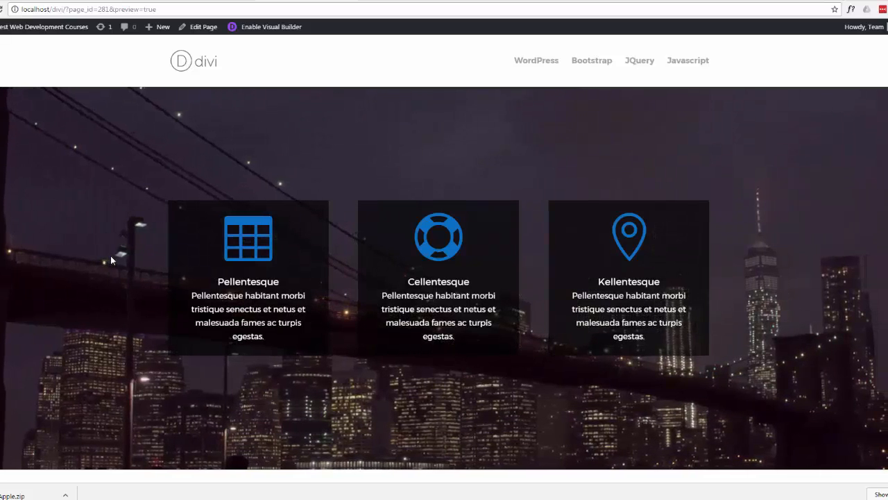
{"action": "scroll", "coordinate": [110, 256], "scroll_direction": "down", "scroll_amount": 2}
{"action": "scroll", "coordinate": [110, 257], "scroll_direction": "up", "scroll_amount": 2}
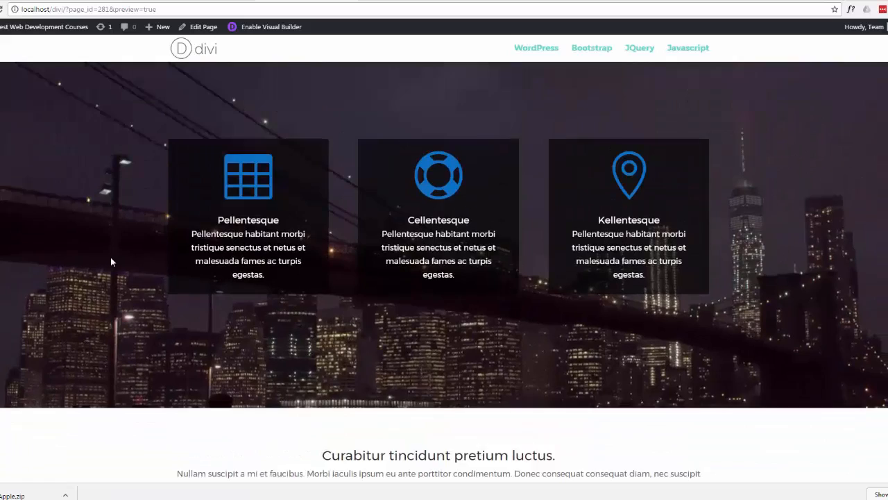